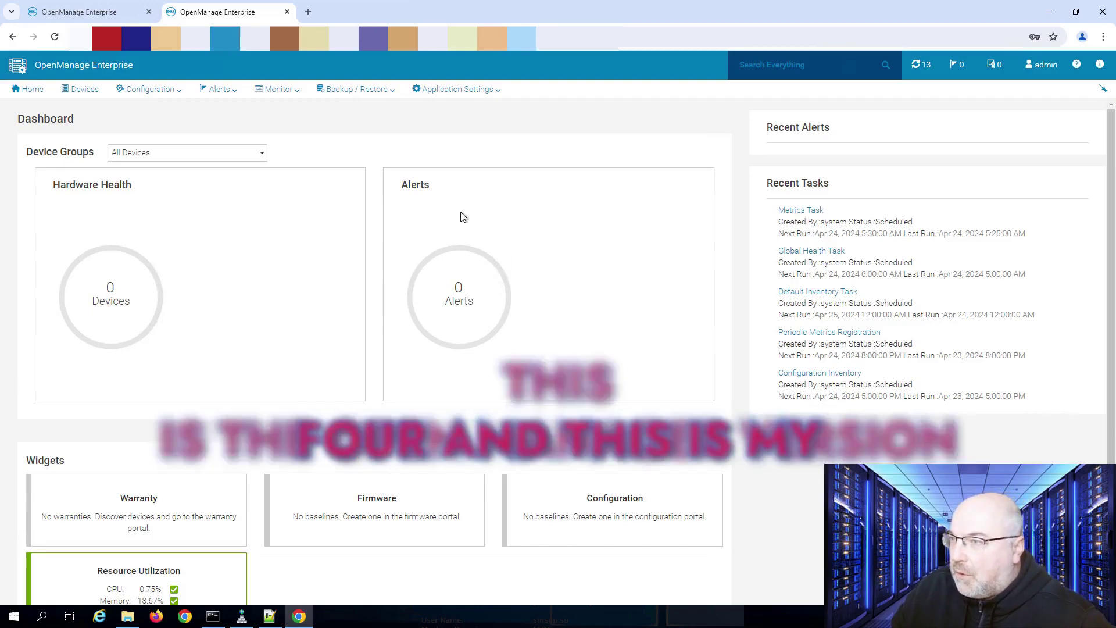
# Switch to the old appliance's console dashboard showing 364 devices and 47132 alerts
pyautogui.click(99, 11)
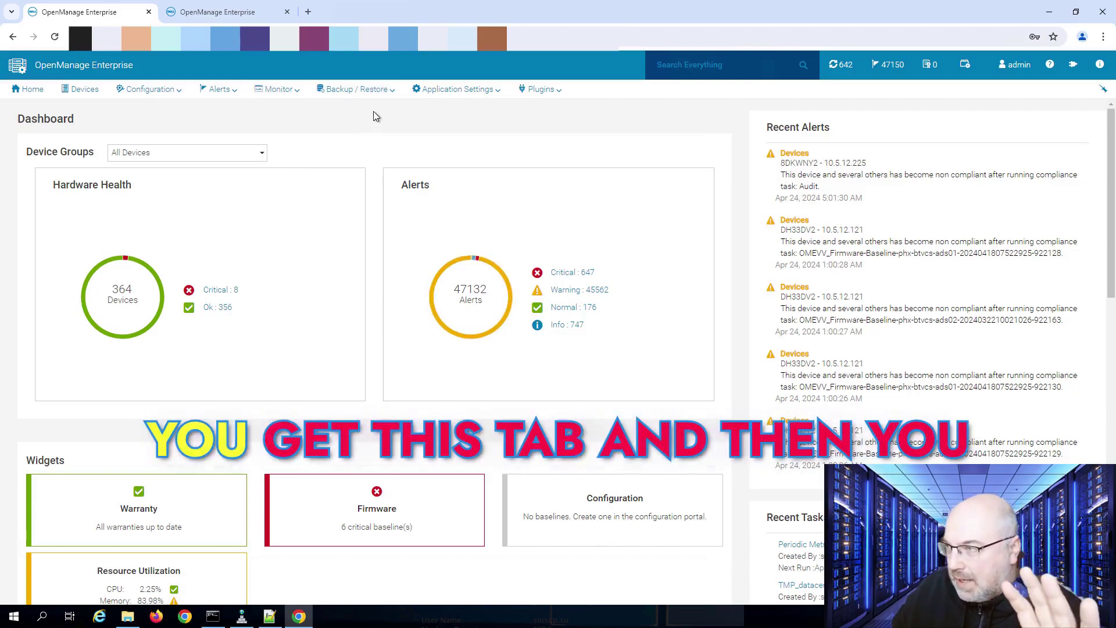
# Open the Backup / Restore Migrate page, choose Migrate Out and review the Sign Certificate step
pyautogui.click(392, 92)
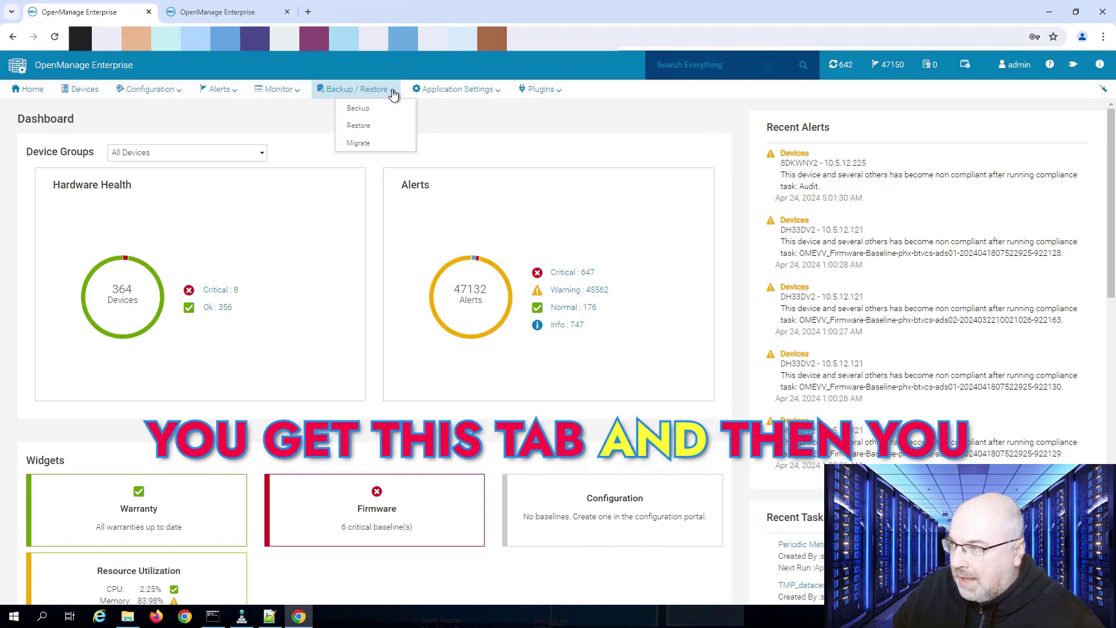
pyautogui.click(358, 144)
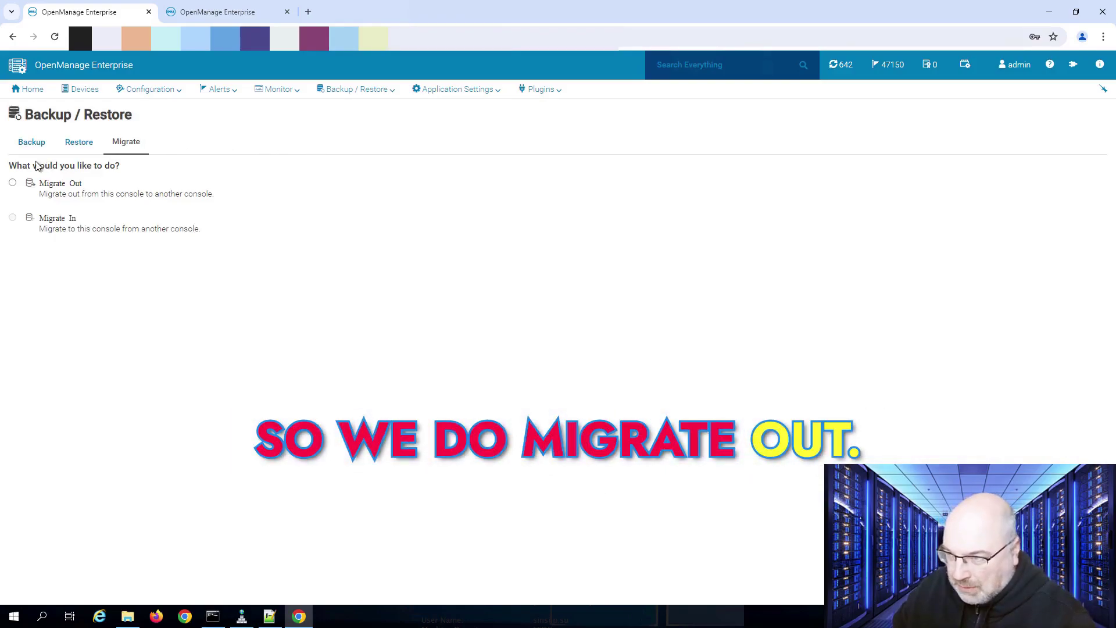
pyautogui.click(13, 184)
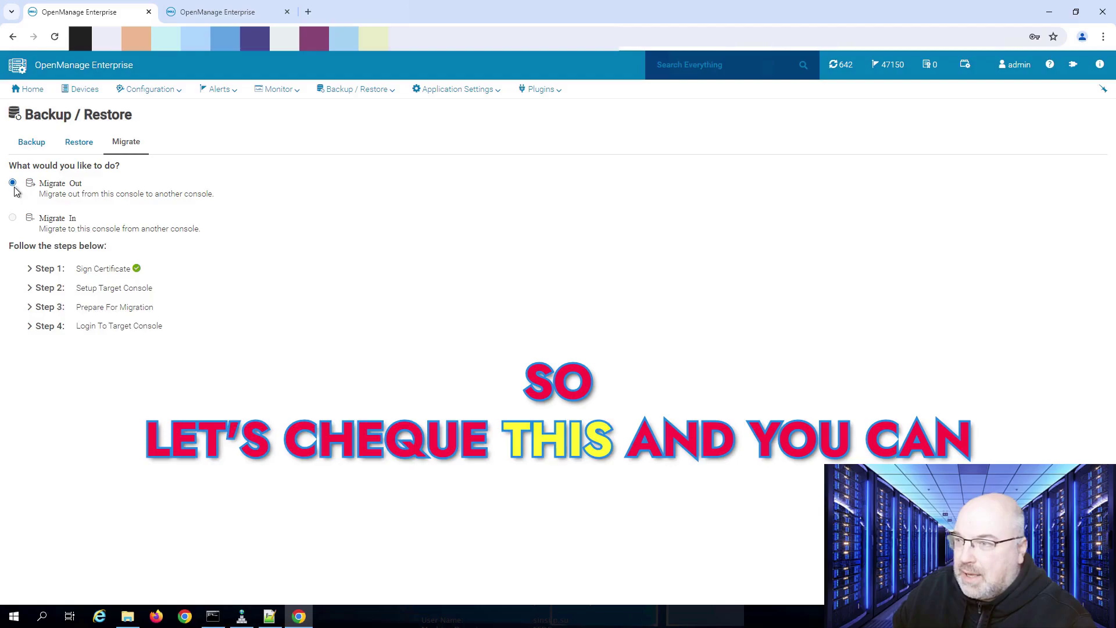
pyautogui.moveTo(77, 269); pyautogui.dragTo(162, 275)
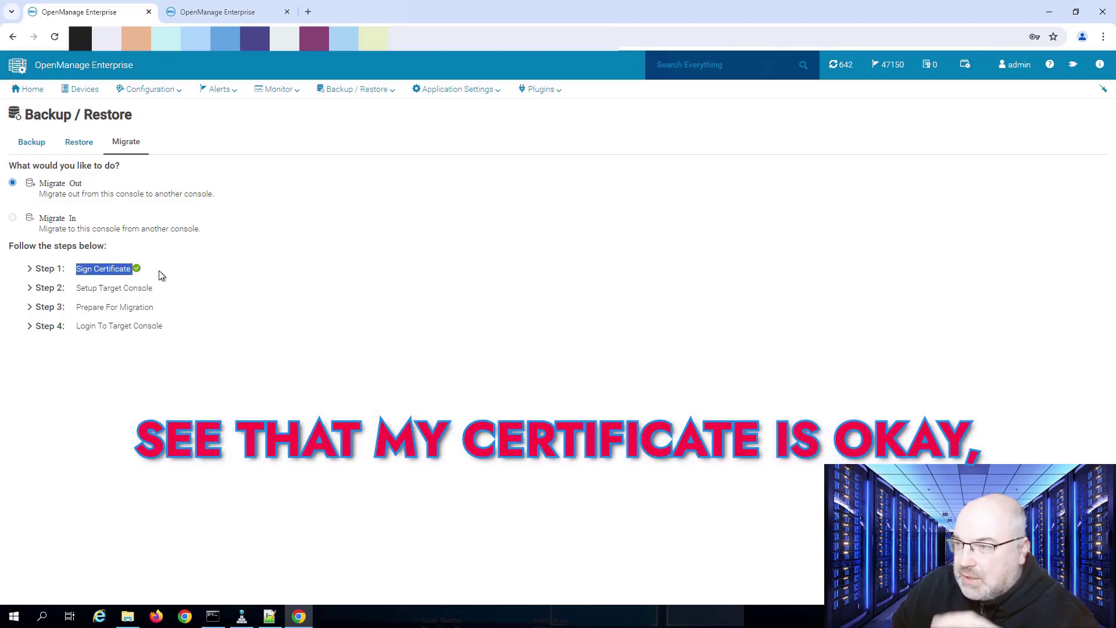
# Export the signing certificate in PKCS #7 (.P7B) format and close the Certificate Export Wizard
pyautogui.click(29, 272)
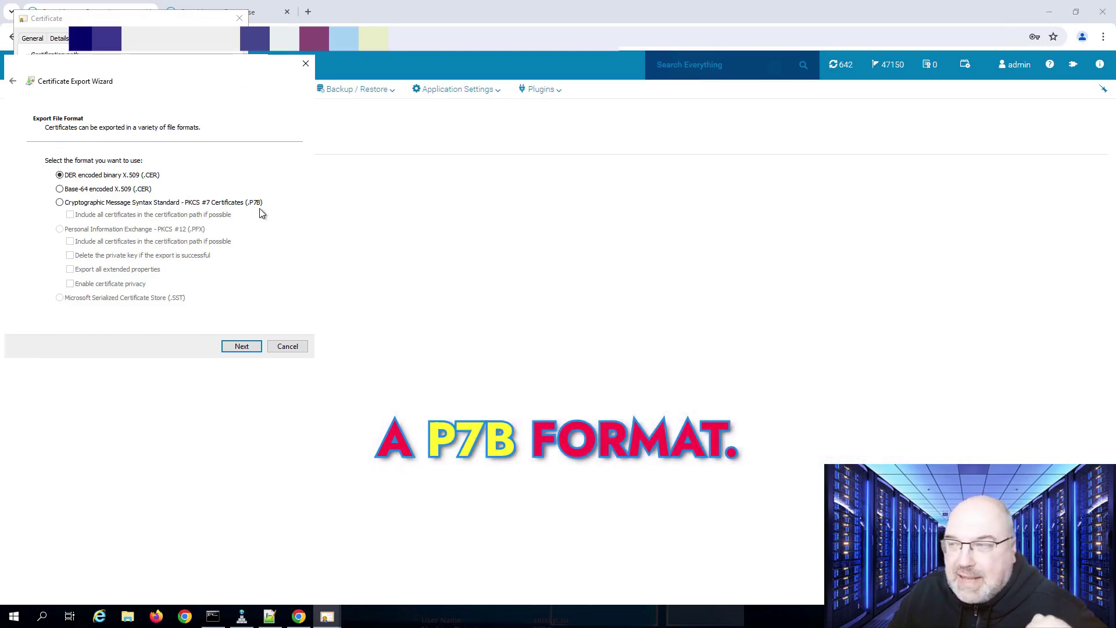
pyautogui.click(61, 202)
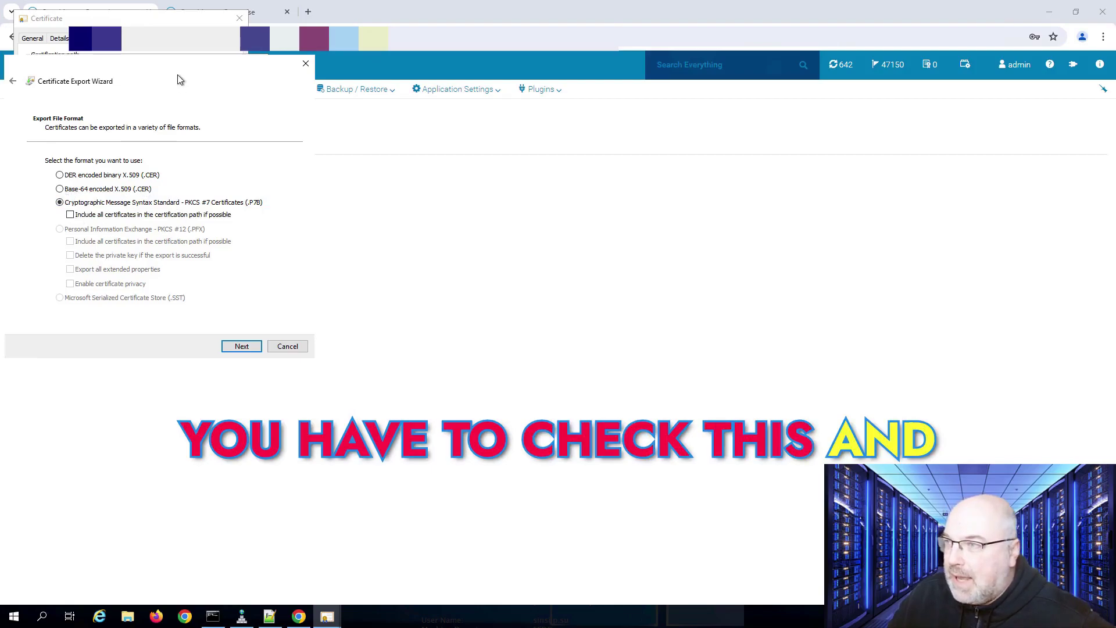
pyautogui.moveTo(212, 71); pyautogui.dragTo(255, 75)
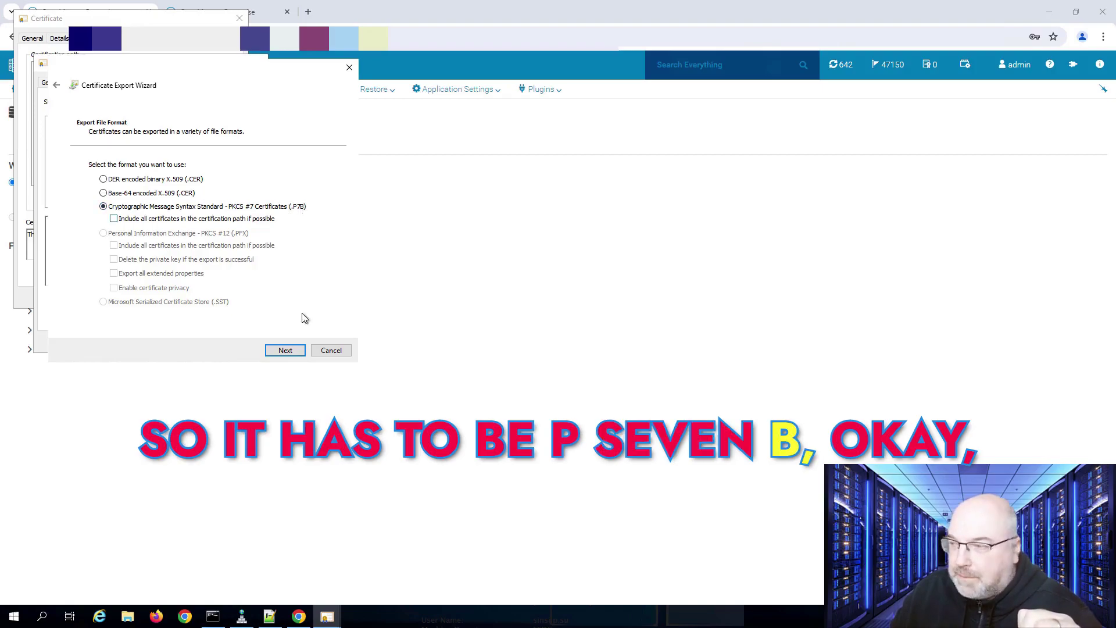
pyautogui.click(330, 351)
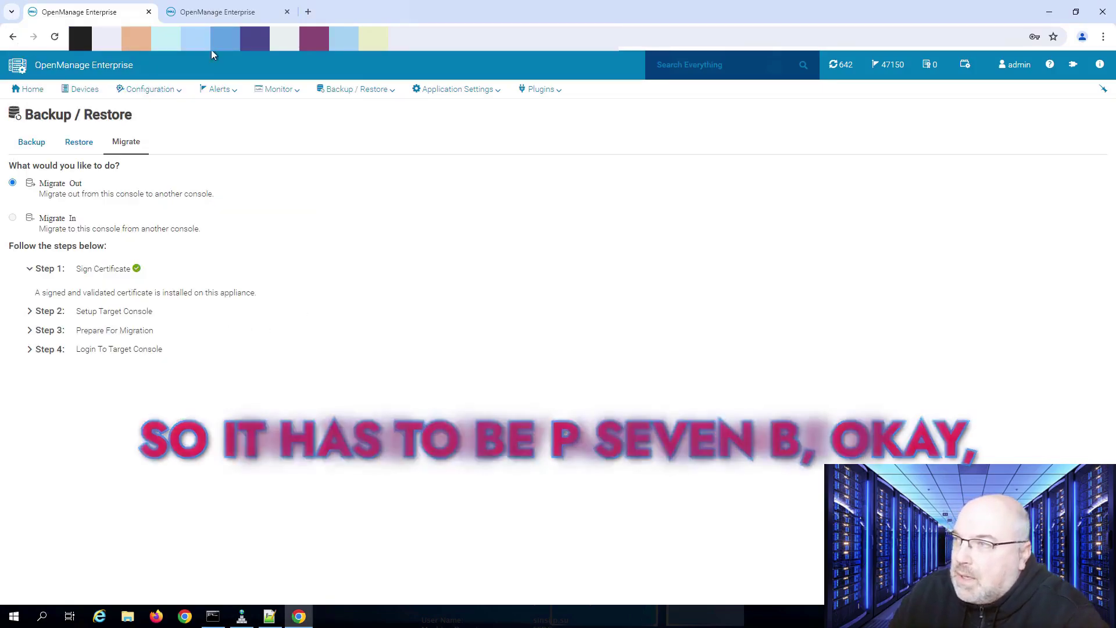
# View the new console's Backup / Restore Migrate page, then return to the old console
pyautogui.click(209, 16)
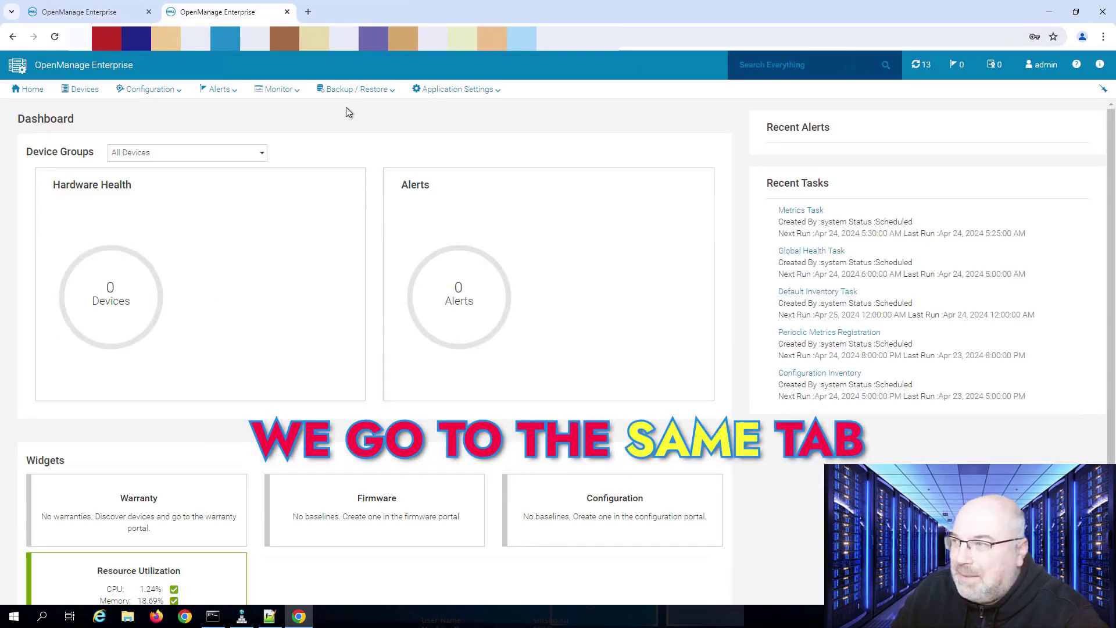
pyautogui.click(387, 93)
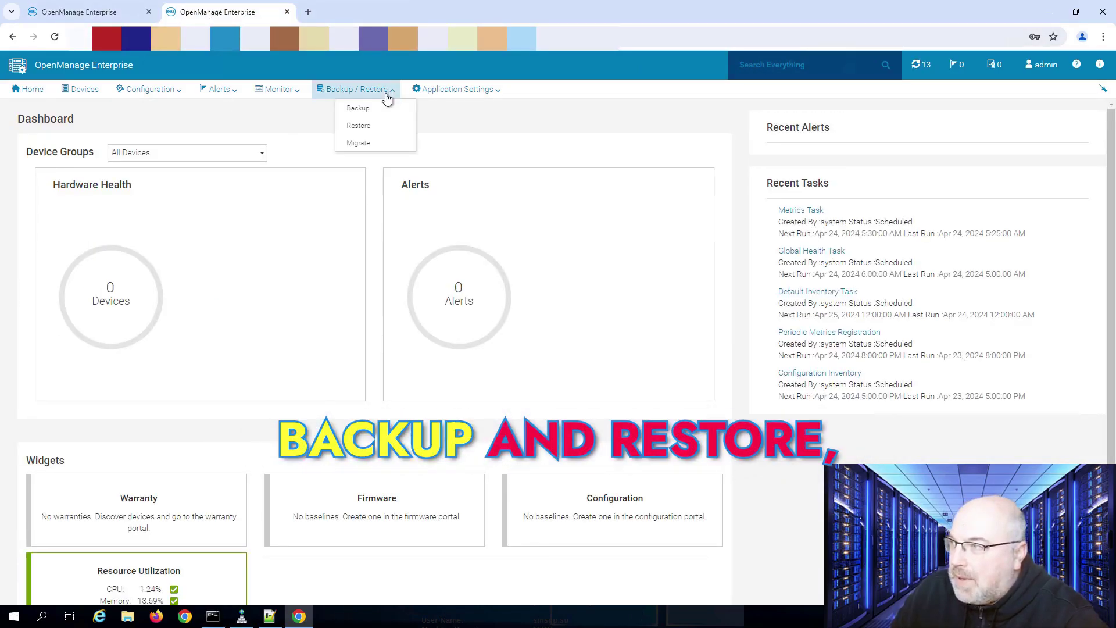
pyautogui.click(359, 144)
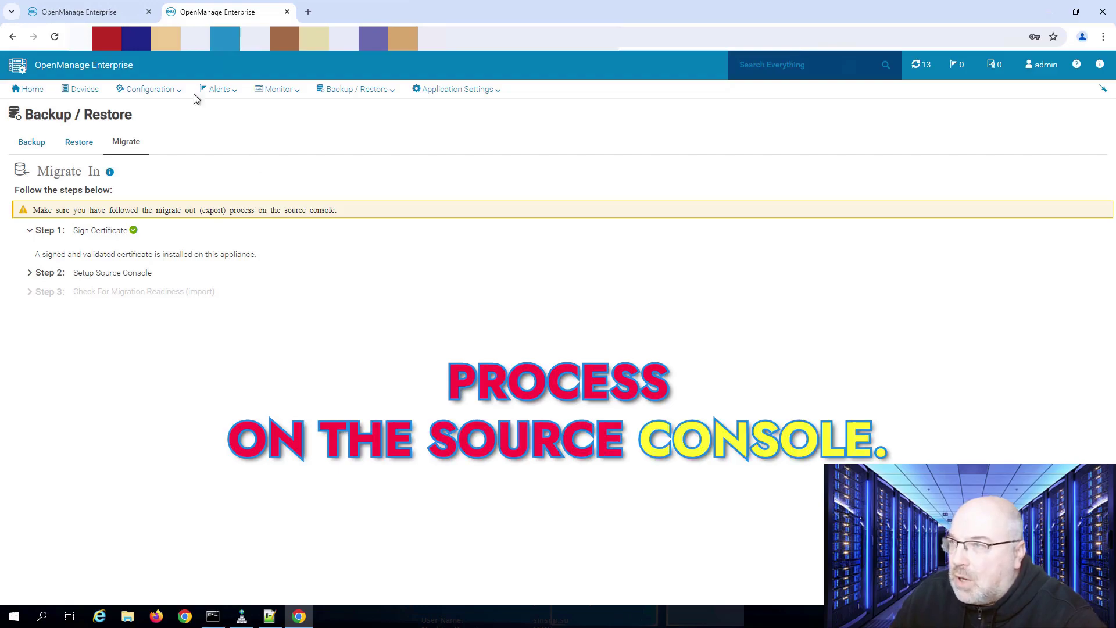
pyautogui.click(105, 14)
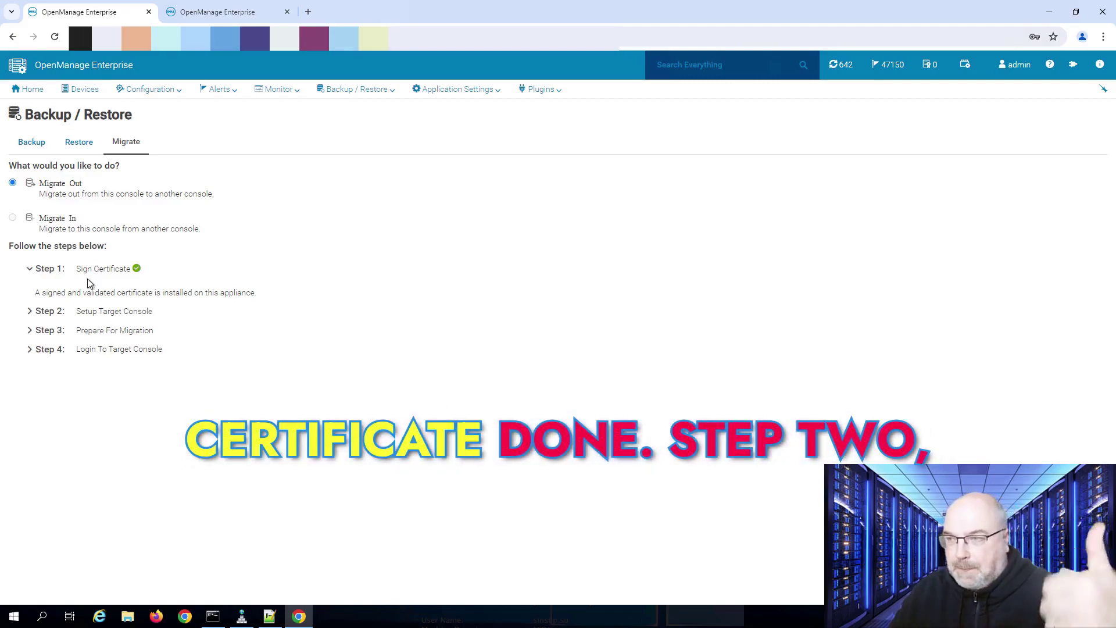
# Fill in the target console's IP address, admin user and password under Setup Target Console and validate them
pyautogui.click(32, 312)
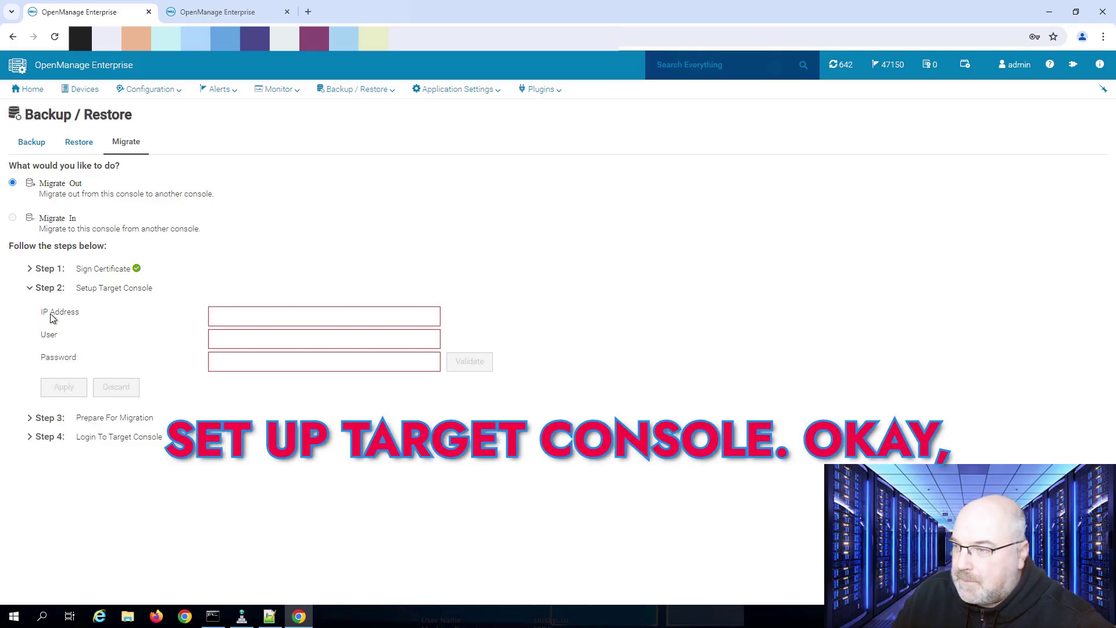
pyautogui.click(221, 319)
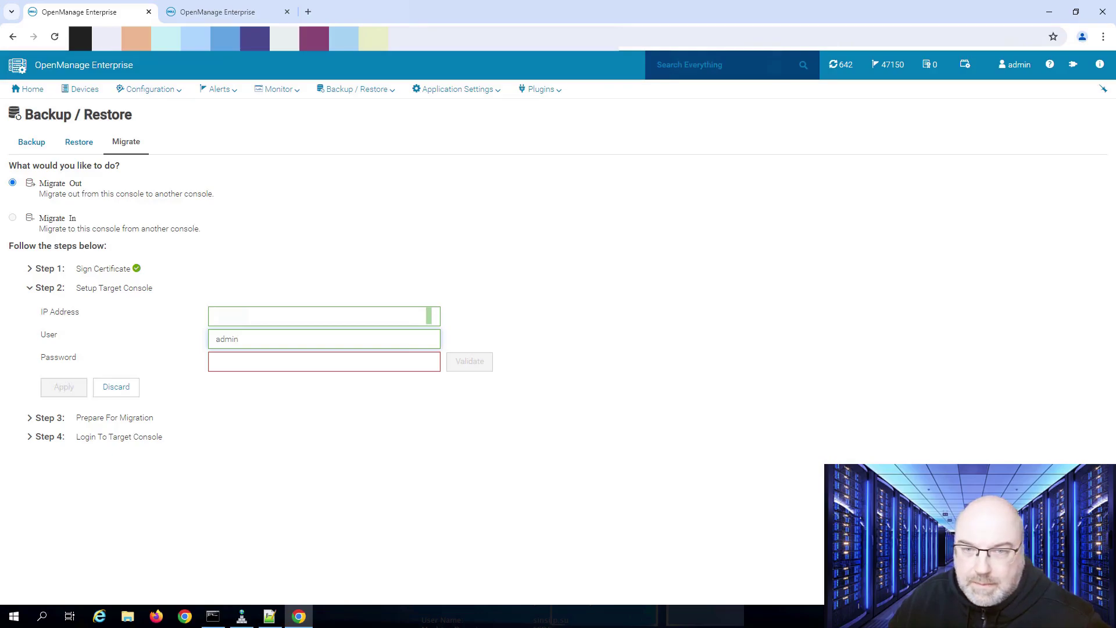
pyautogui.click(261, 359)
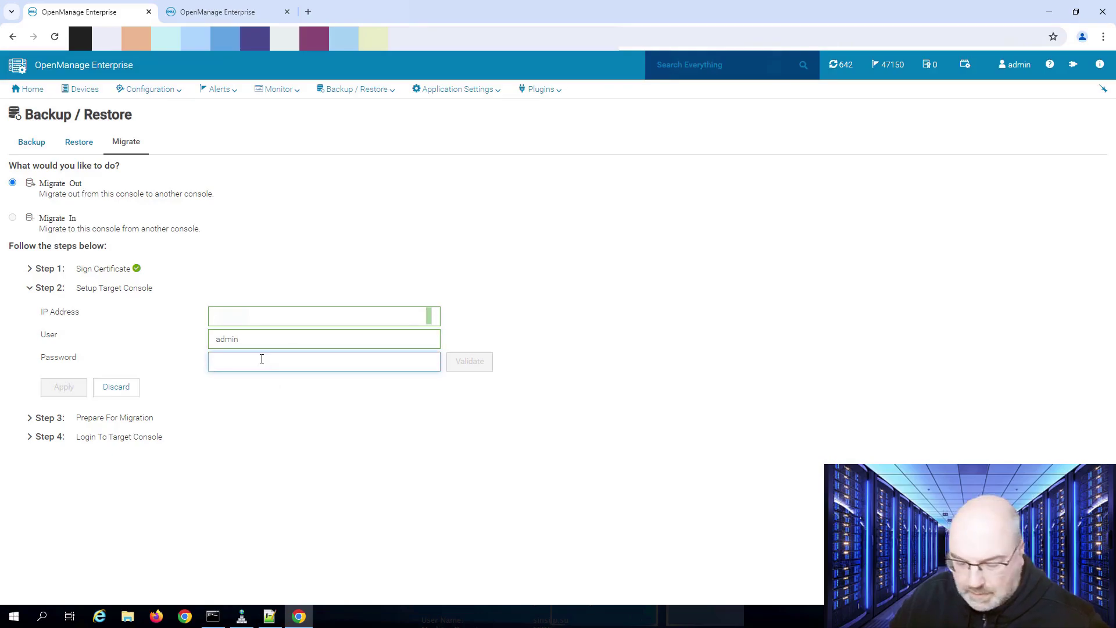
pyautogui.click(478, 361)
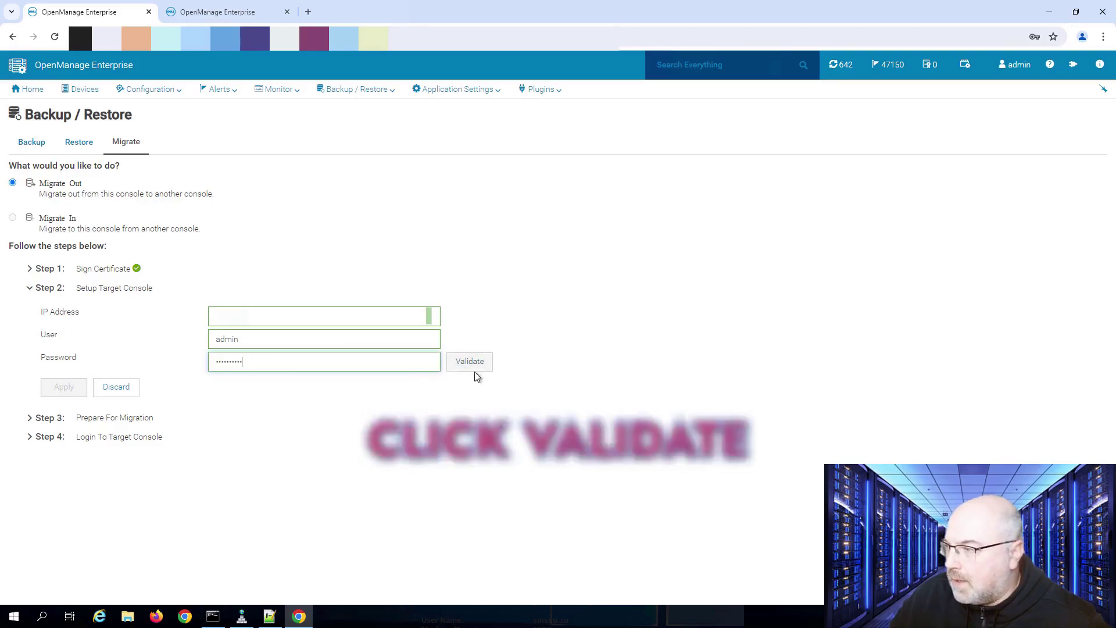
pyautogui.click(468, 362)
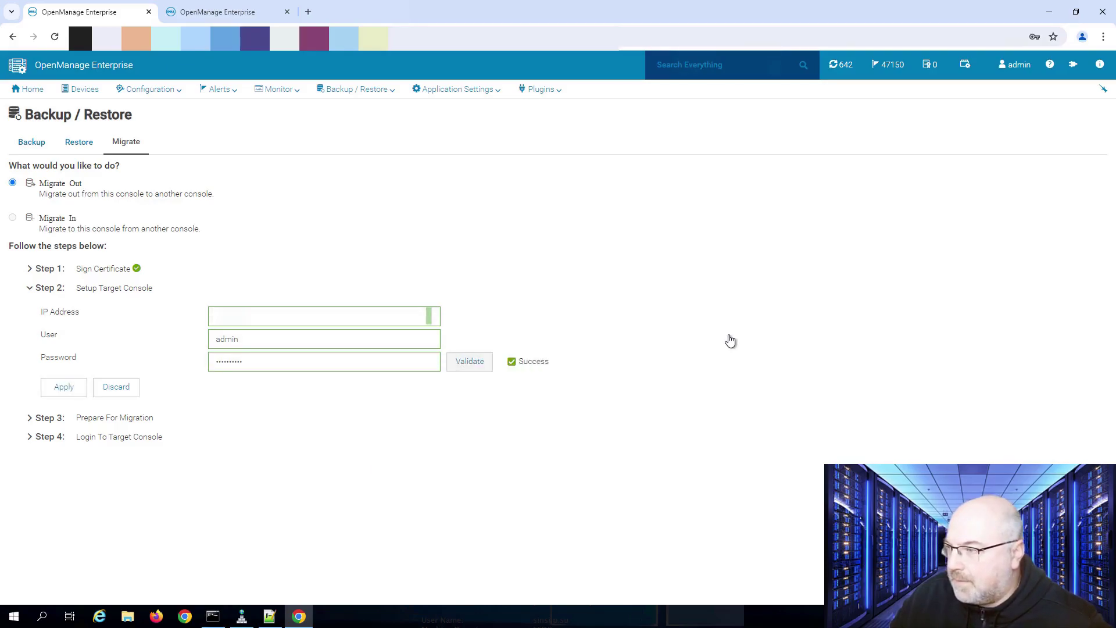
# Apply the target setup, paste the encryption passphrase, terminate running tasks, and apply Prepare For Migration
pyautogui.click(64, 388)
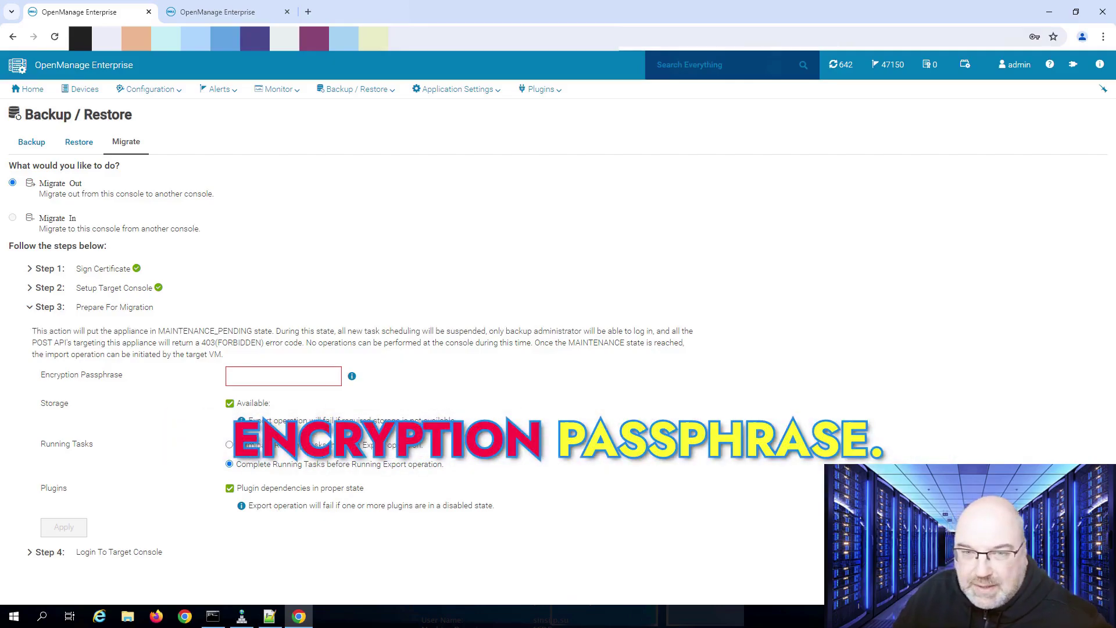
pyautogui.click(252, 377)
pyautogui.hotkey('ctrl', 'v')
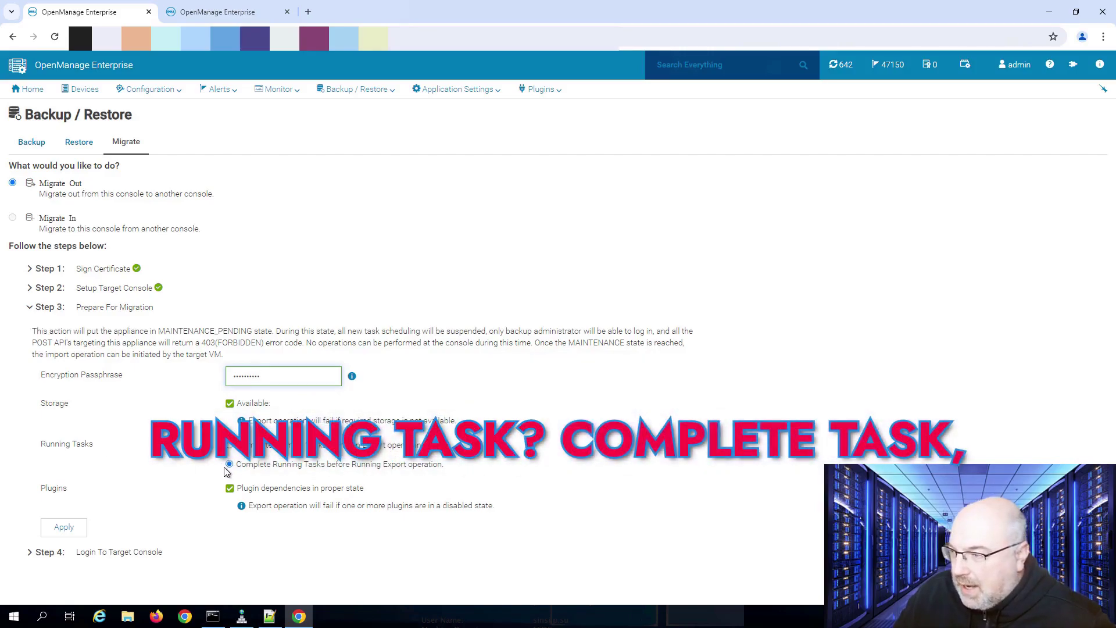
pyautogui.click(230, 446)
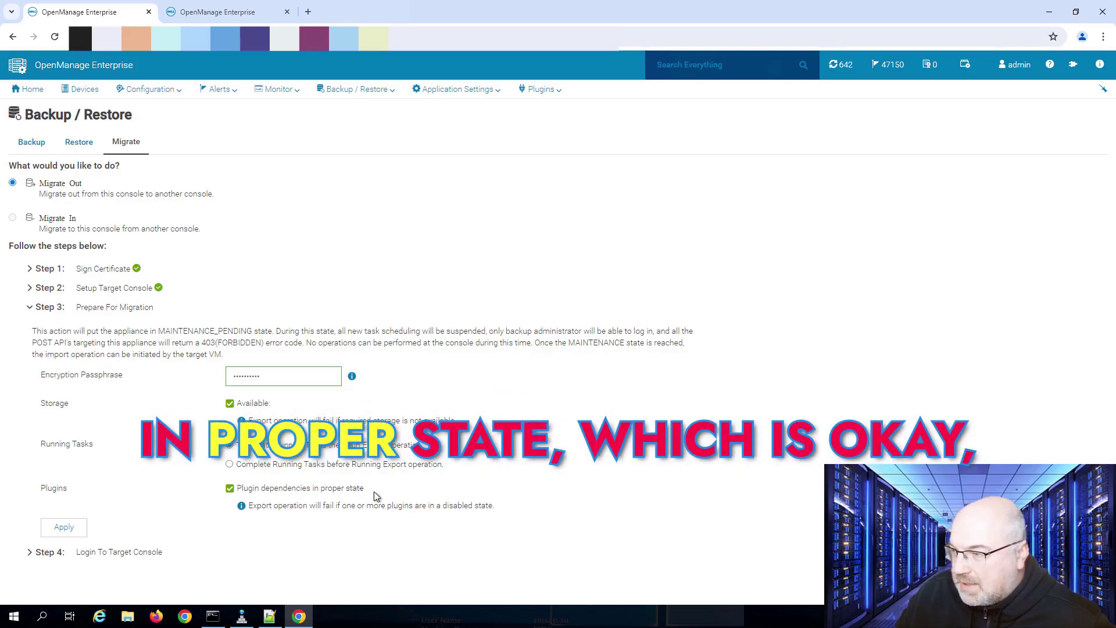
pyautogui.click(76, 526)
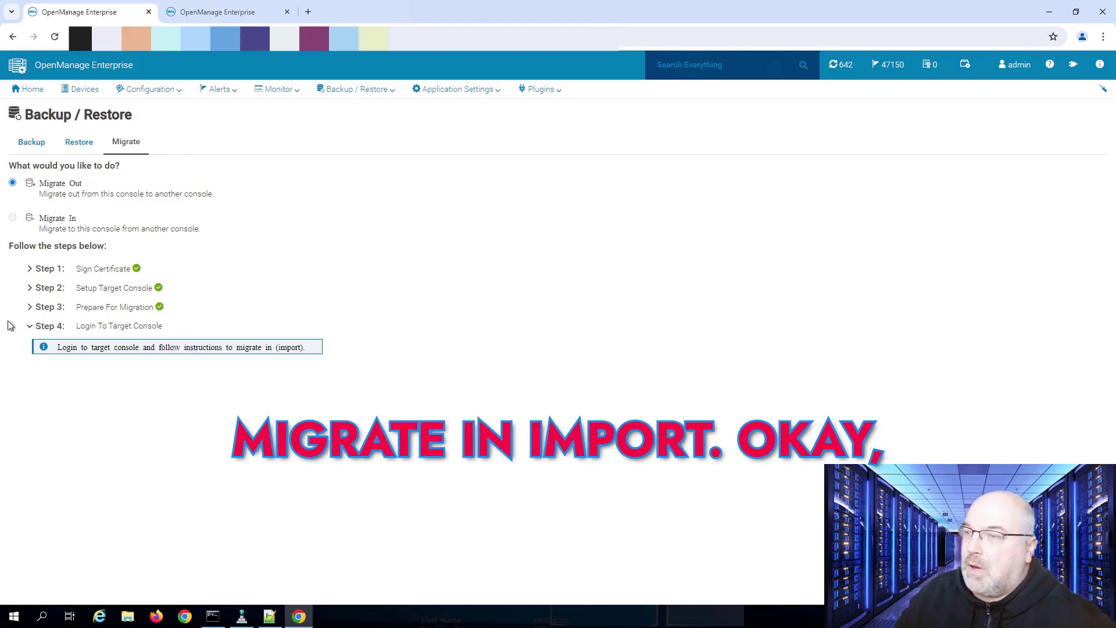
# On the new console's Migrate In page, enter source IP 10.0.1.20 under Setup Source Console
pyautogui.click(229, 16)
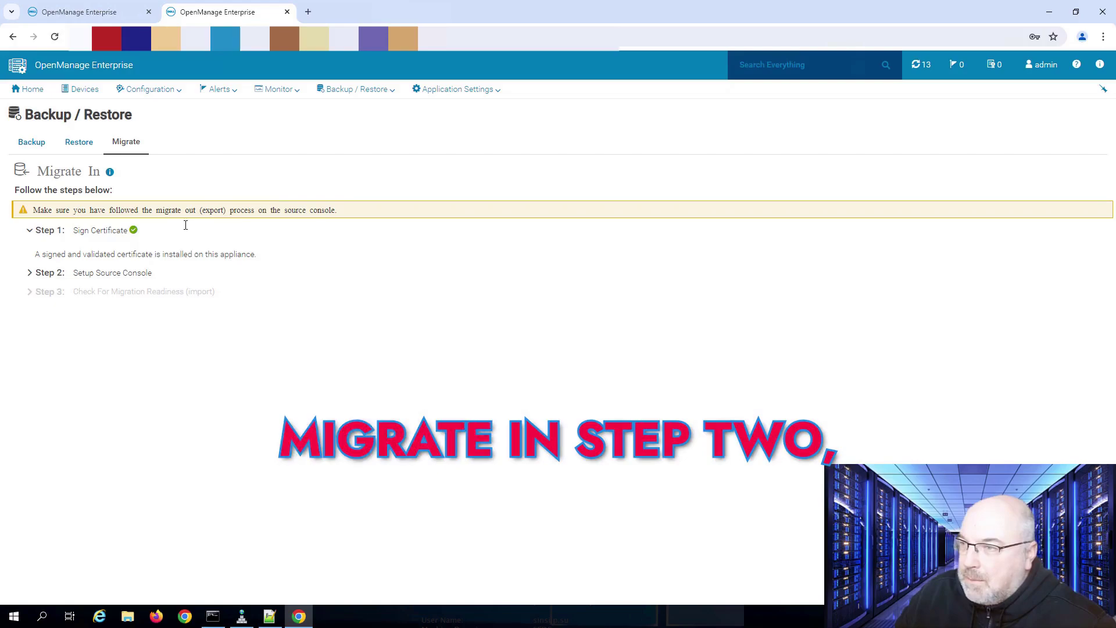
pyautogui.click(29, 273)
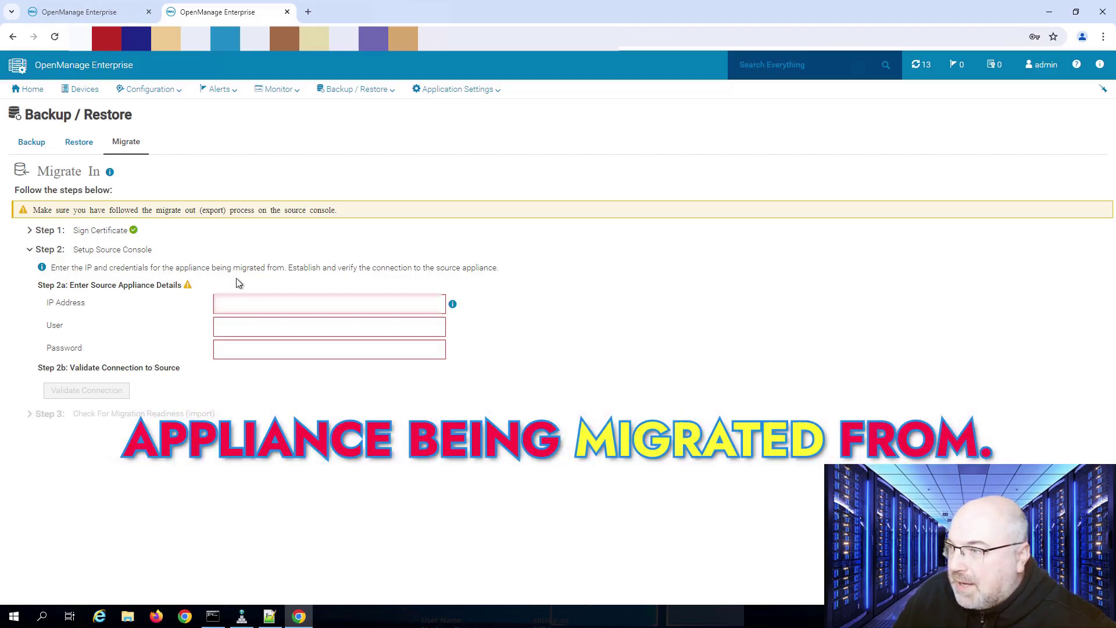
pyautogui.click(266, 303)
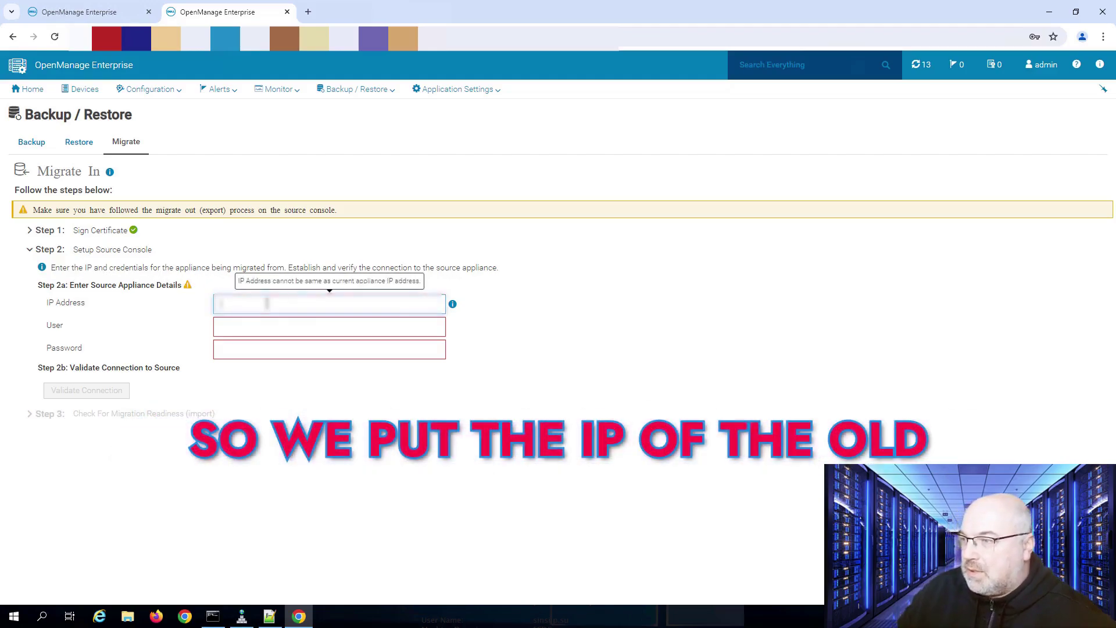
pyautogui.write('10.0')
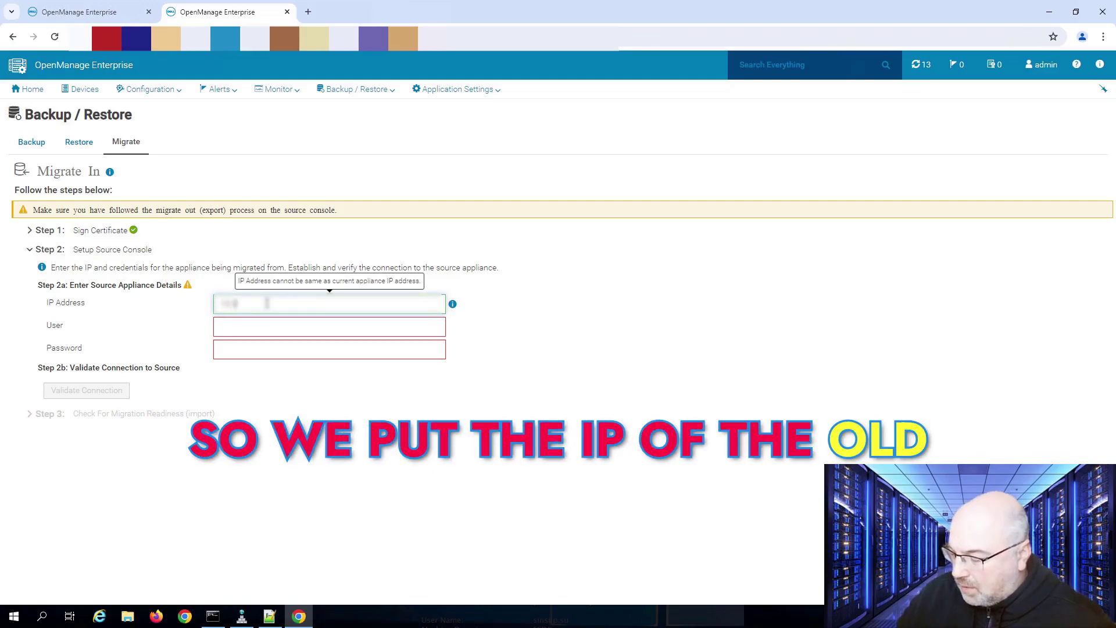
pyautogui.write('.1.20')
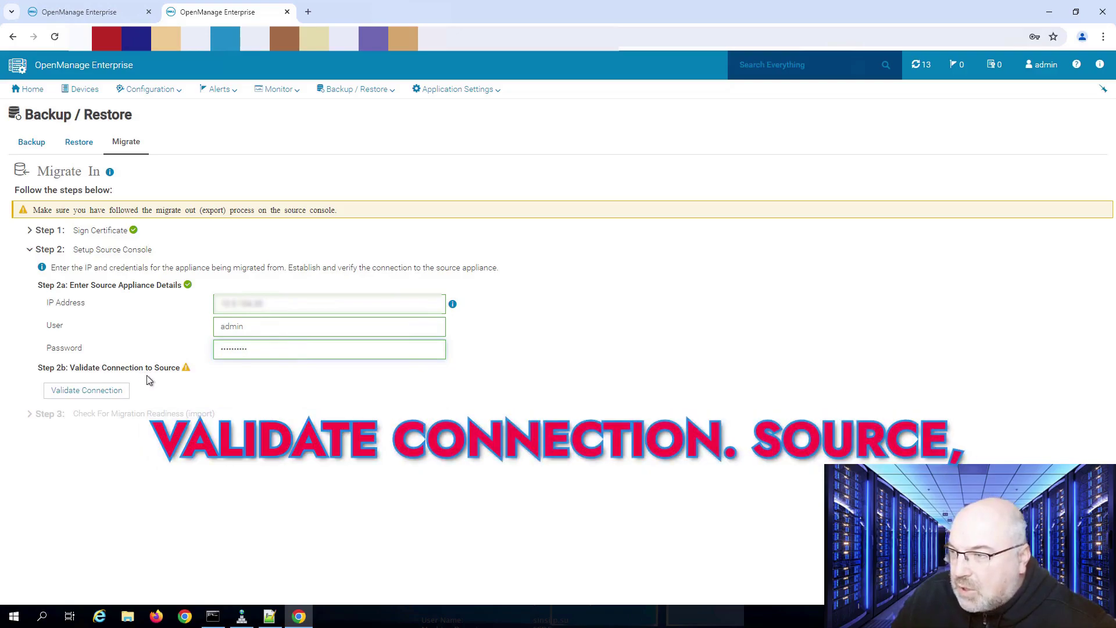
# Validate the source connection, decline saving the password, and review the not-in-maintenance readiness error
pyautogui.click(88, 398)
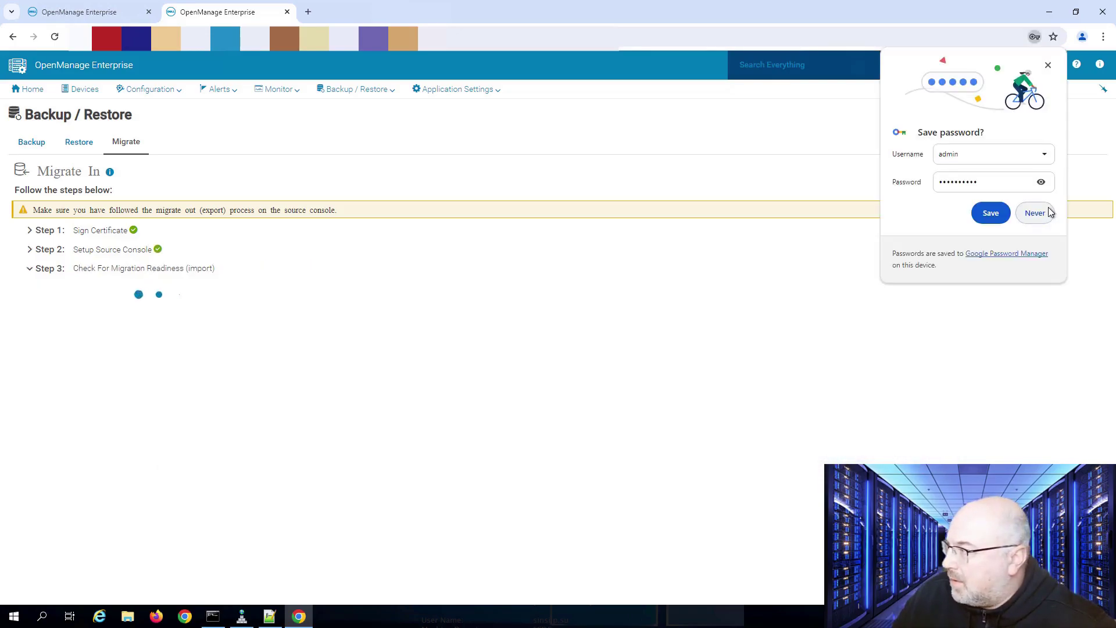
pyautogui.click(1048, 213)
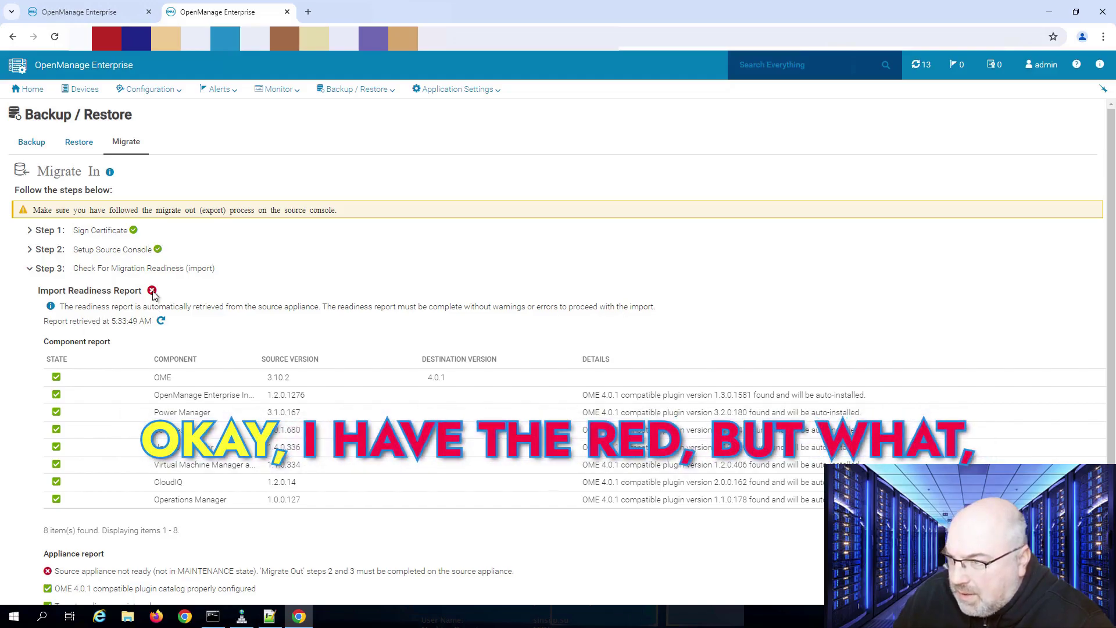
pyautogui.scroll(-1, 162, 344)
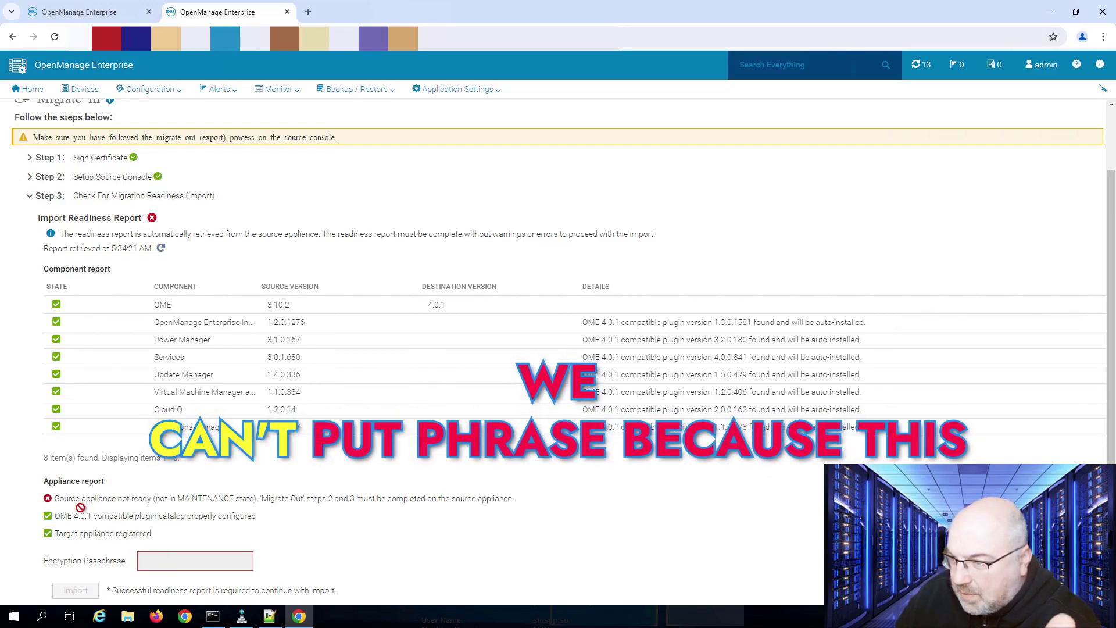
pyautogui.moveTo(91, 498); pyautogui.dragTo(203, 498)
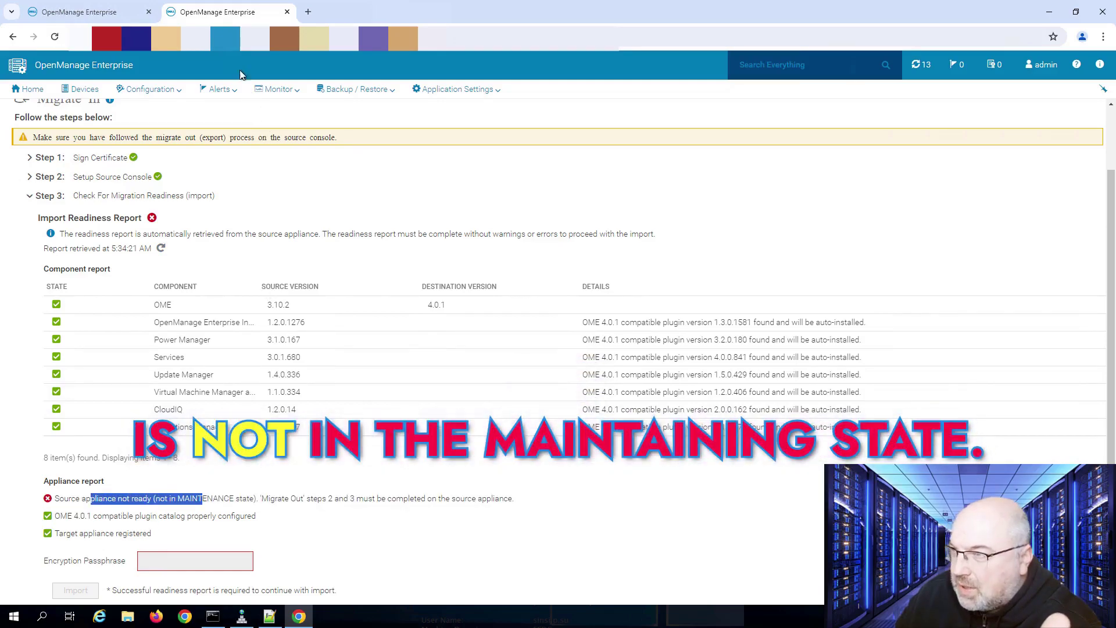
pyautogui.click(87, 13)
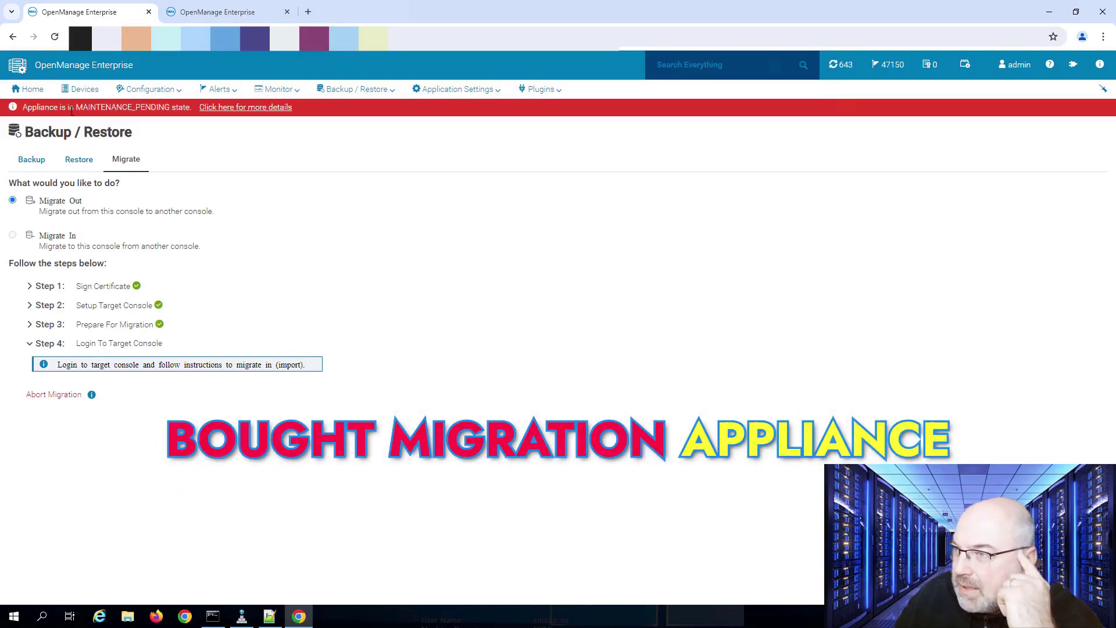
# Open the OME Export Task job details from the red maintenance banner's link
pyautogui.click(245, 109)
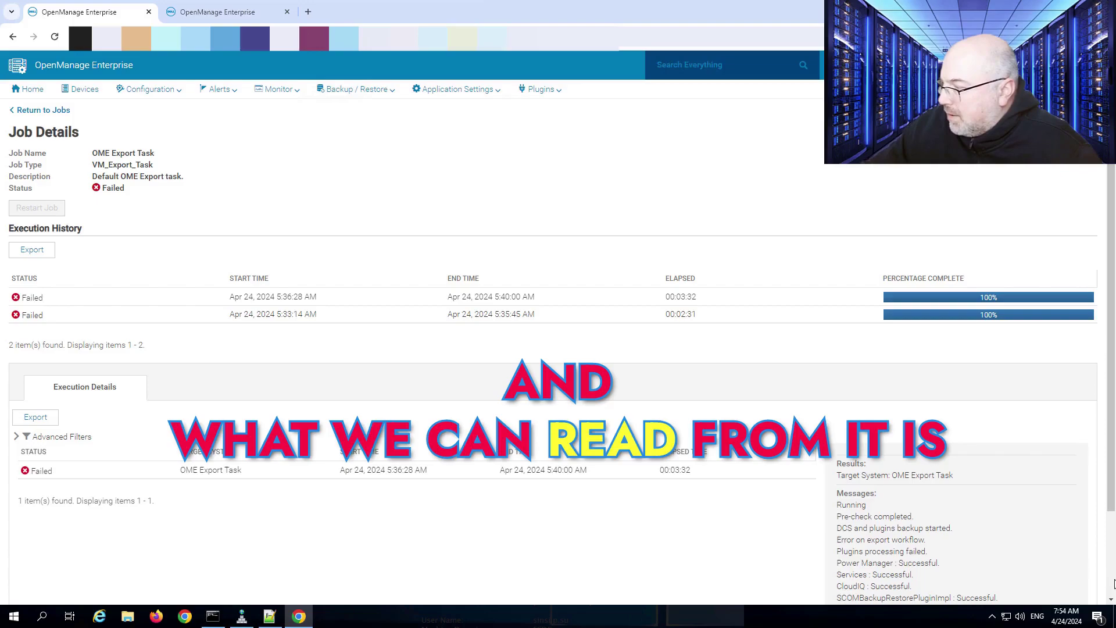
# Review the job messages: the failed vCenter integration plugin and Dell Connectivity Service access token errors
pyautogui.scroll(-2, 1106, 578)
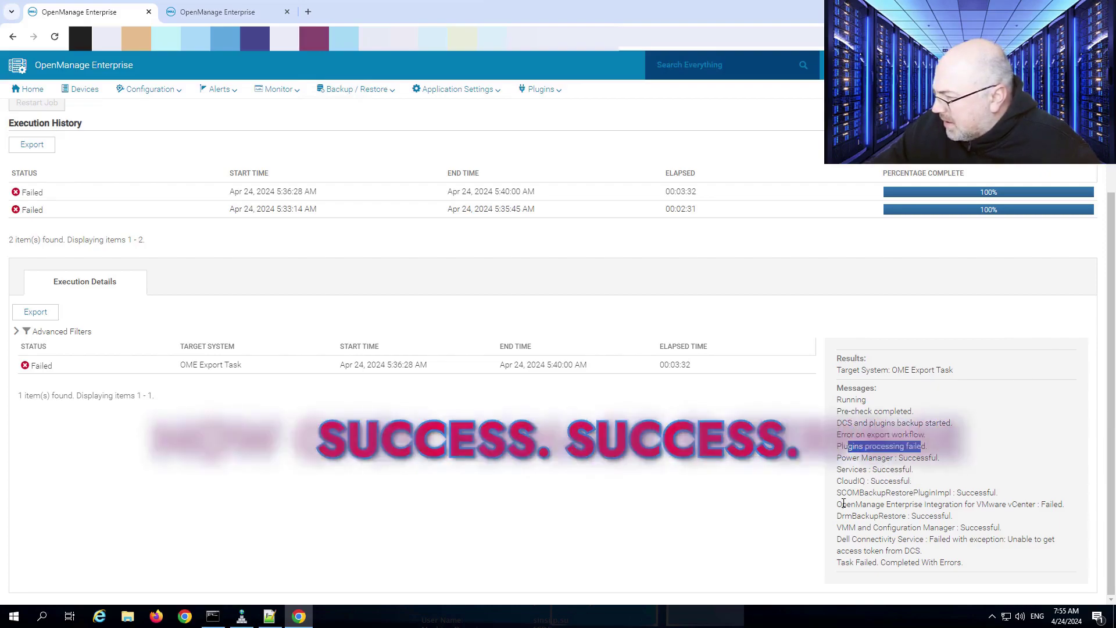
pyautogui.moveTo(843, 503); pyautogui.dragTo(1017, 509)
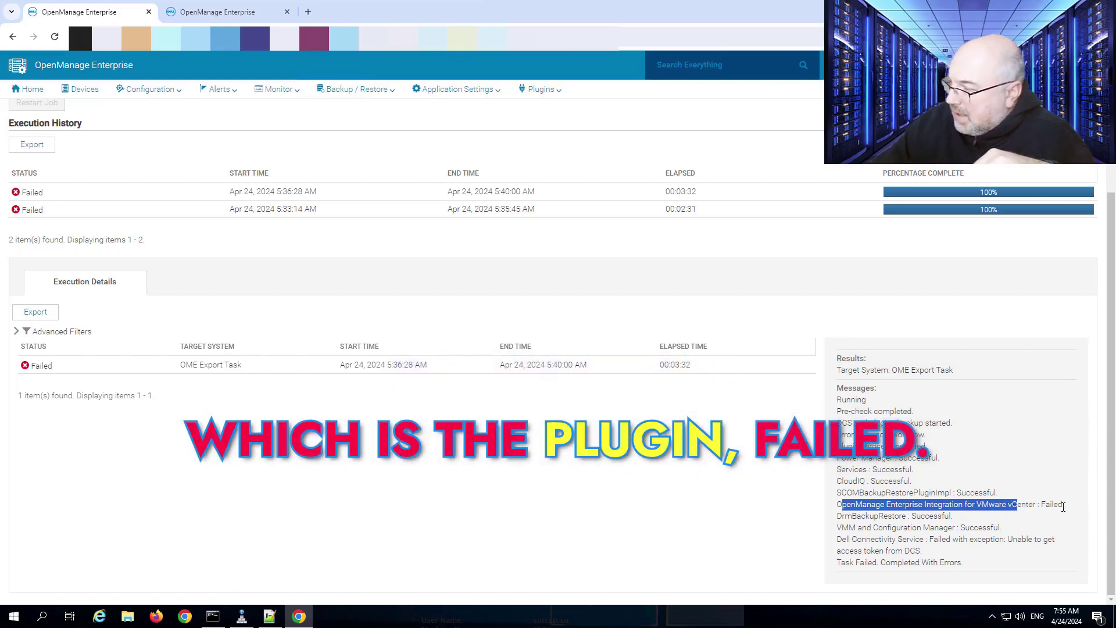
pyautogui.click(1040, 506)
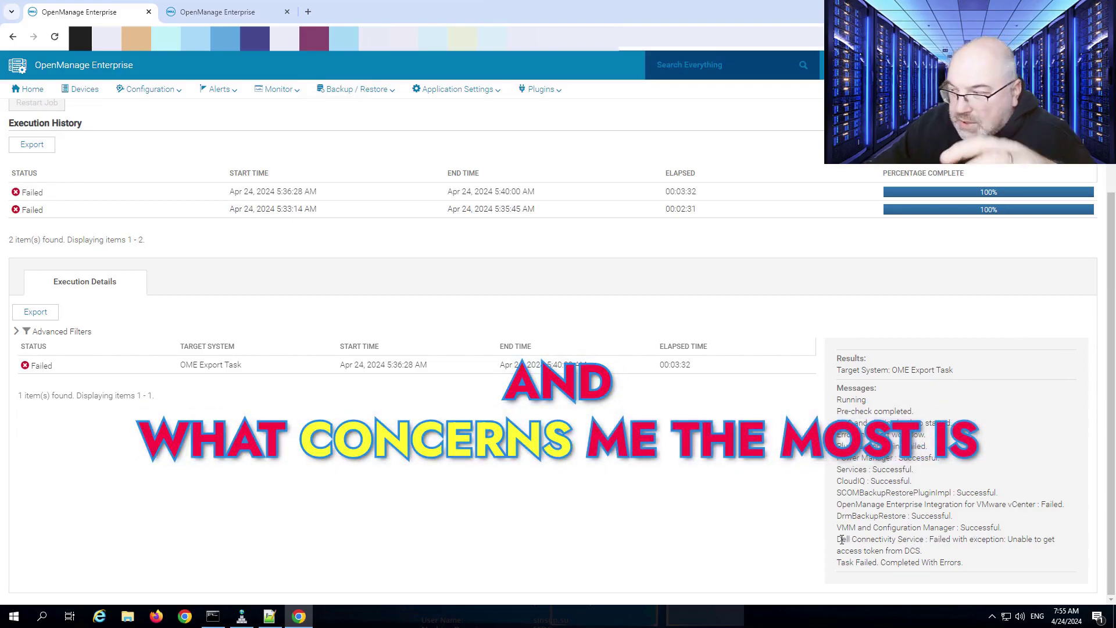
pyautogui.moveTo(841, 540); pyautogui.dragTo(995, 539)
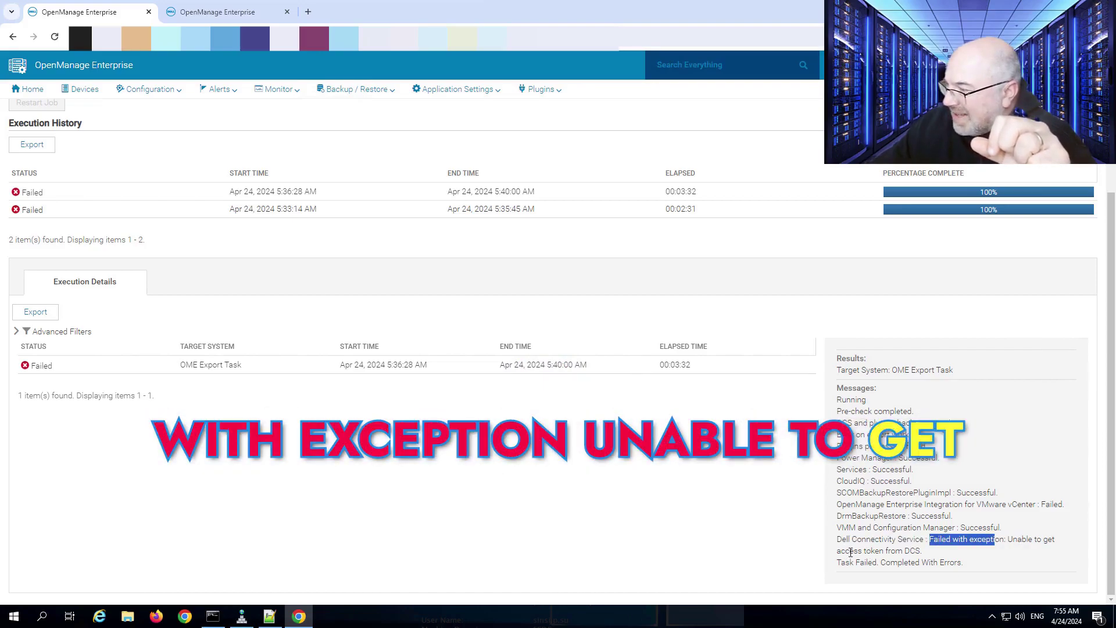
pyautogui.moveTo(849, 551); pyautogui.dragTo(917, 550)
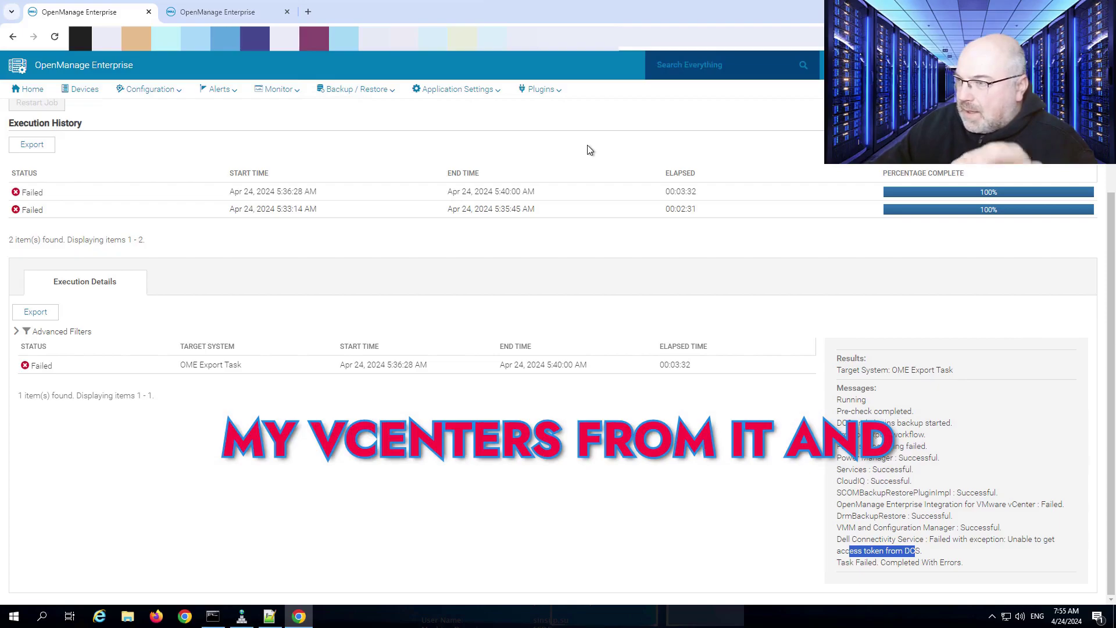
pyautogui.click(841, 538)
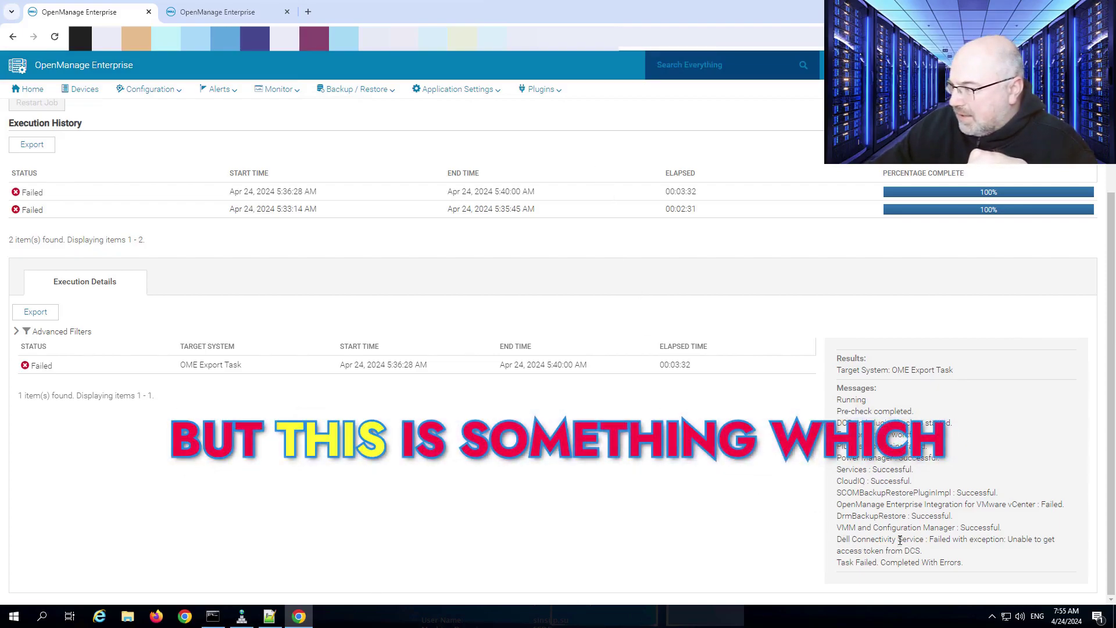
pyautogui.moveTo(841, 539)
pyautogui.mouseDown()
pyautogui.moveTo(914, 541)
pyautogui.moveTo(933, 556)
pyautogui.moveTo(843, 541)
pyautogui.mouseUp()
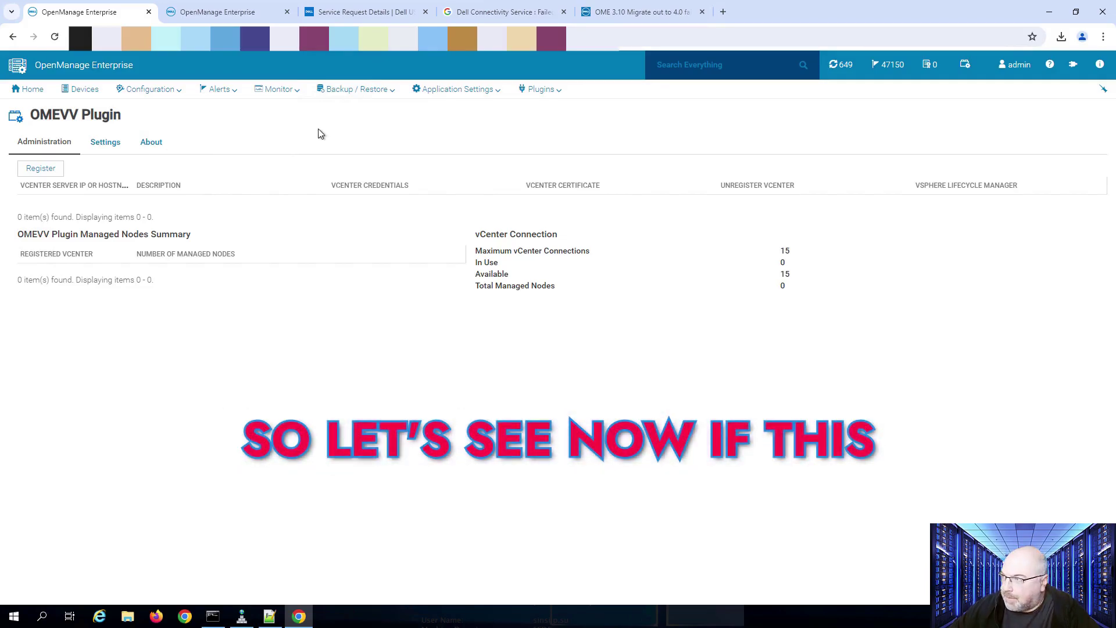
# Rerun Migrate Step 3, Prepare For Migration, to launch a new OME Export Task
pyautogui.click(391, 92)
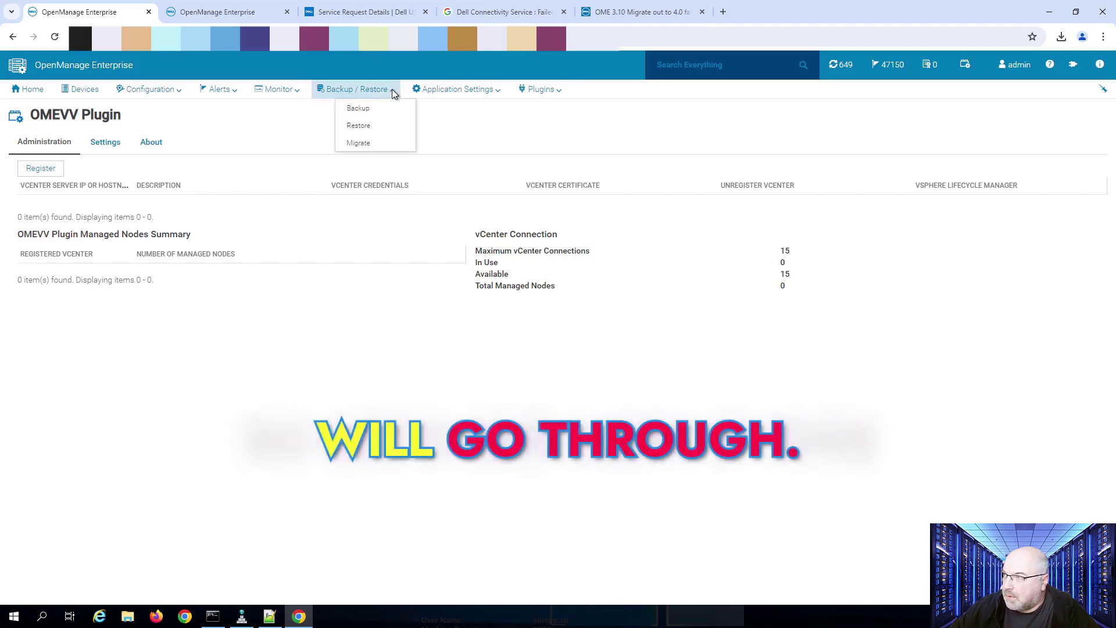
pyautogui.click(363, 144)
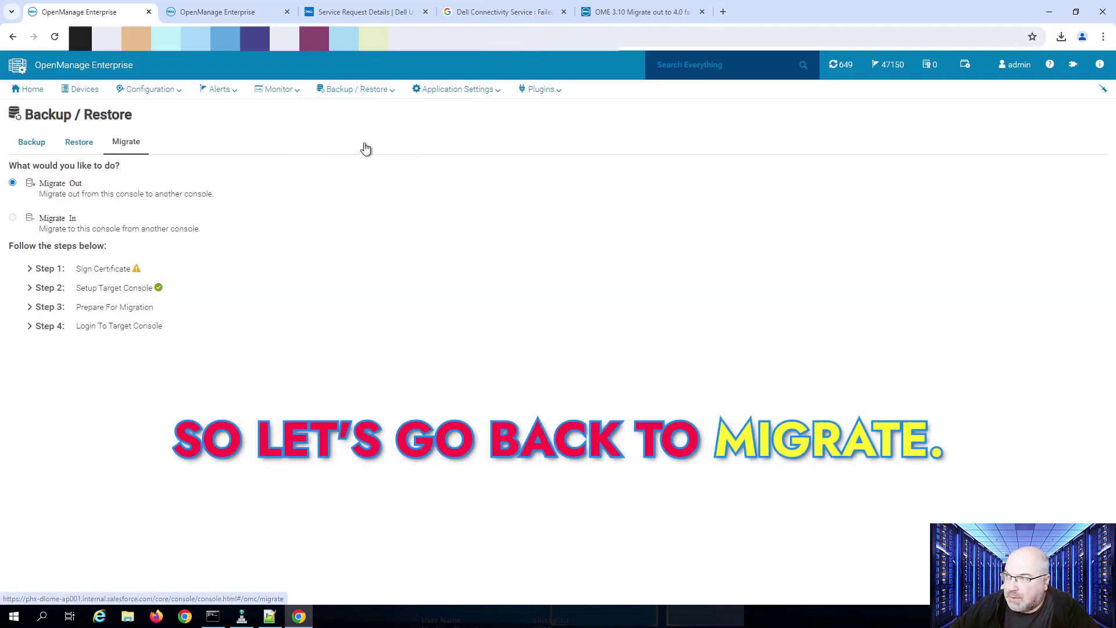
pyautogui.click(29, 307)
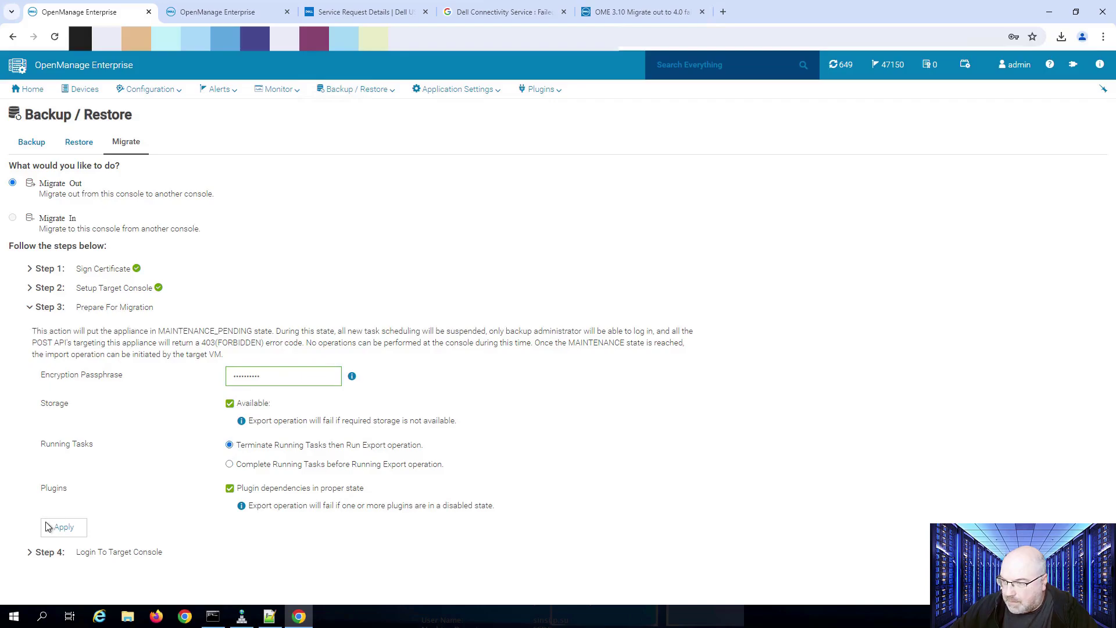
pyautogui.click(65, 528)
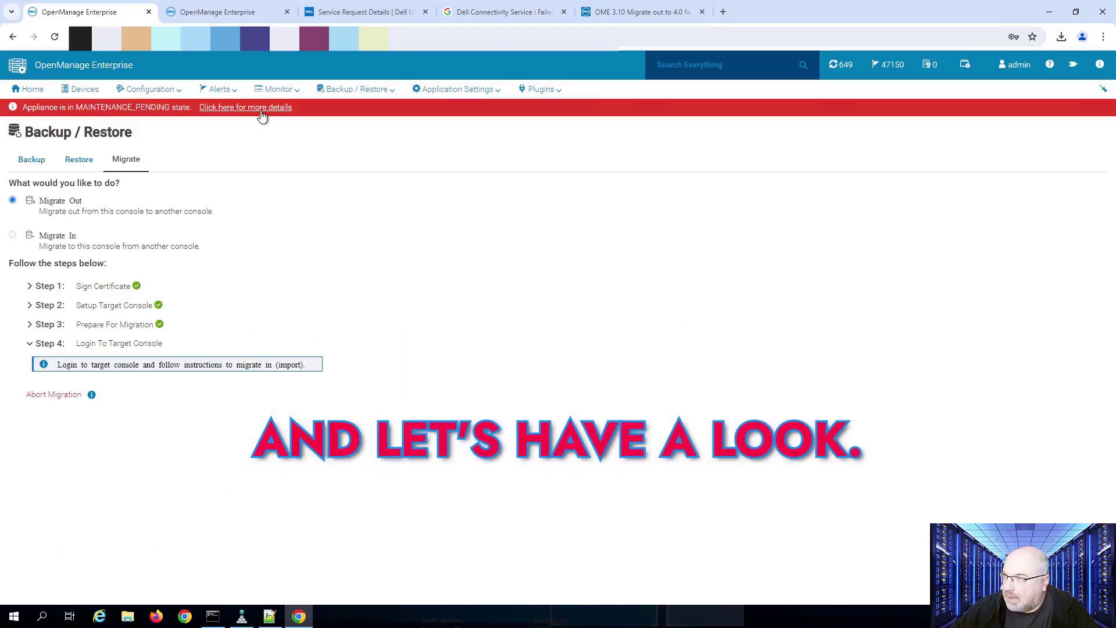
# Compare the previous export run's failed vCenter integration message with the currently running run's details
pyautogui.click(266, 108)
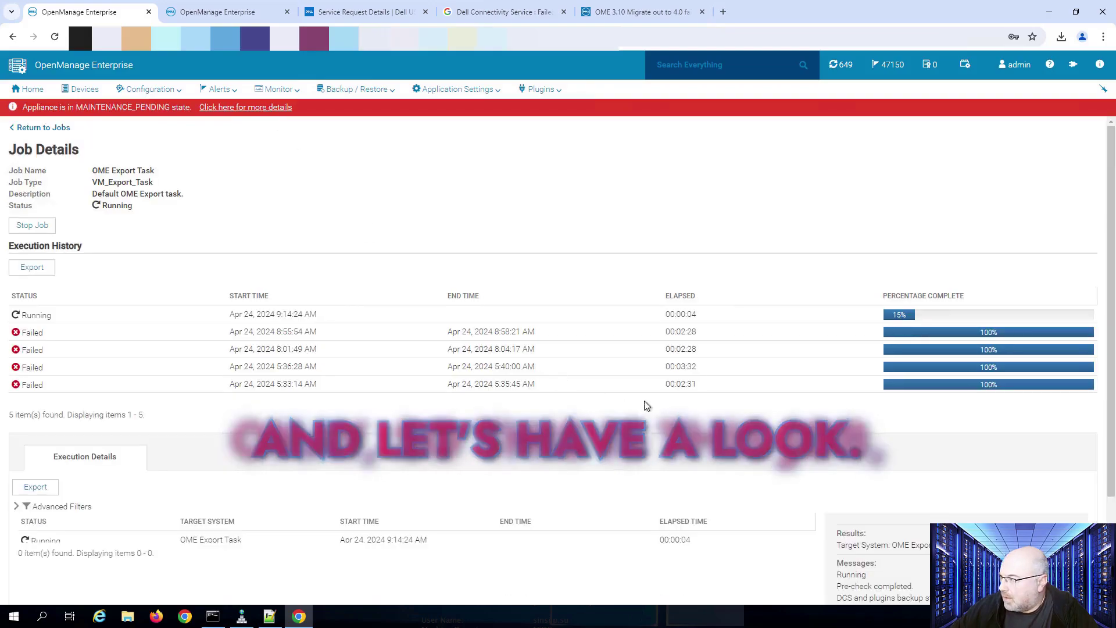
pyautogui.scroll(-2, 997, 424)
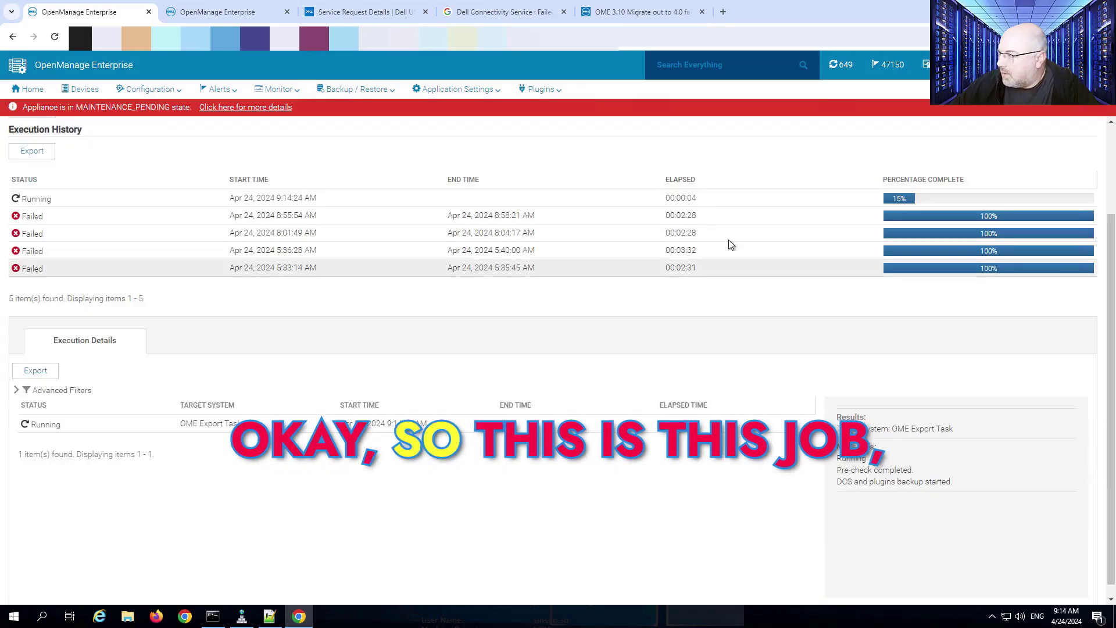
pyautogui.click(113, 214)
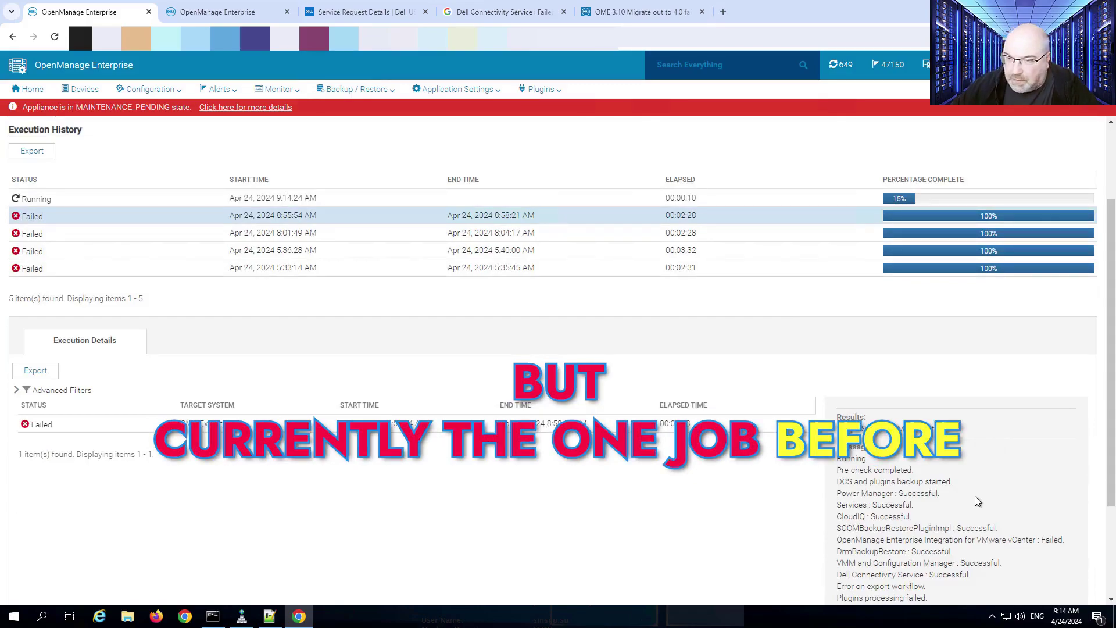
pyautogui.scroll(-3, 1035, 514)
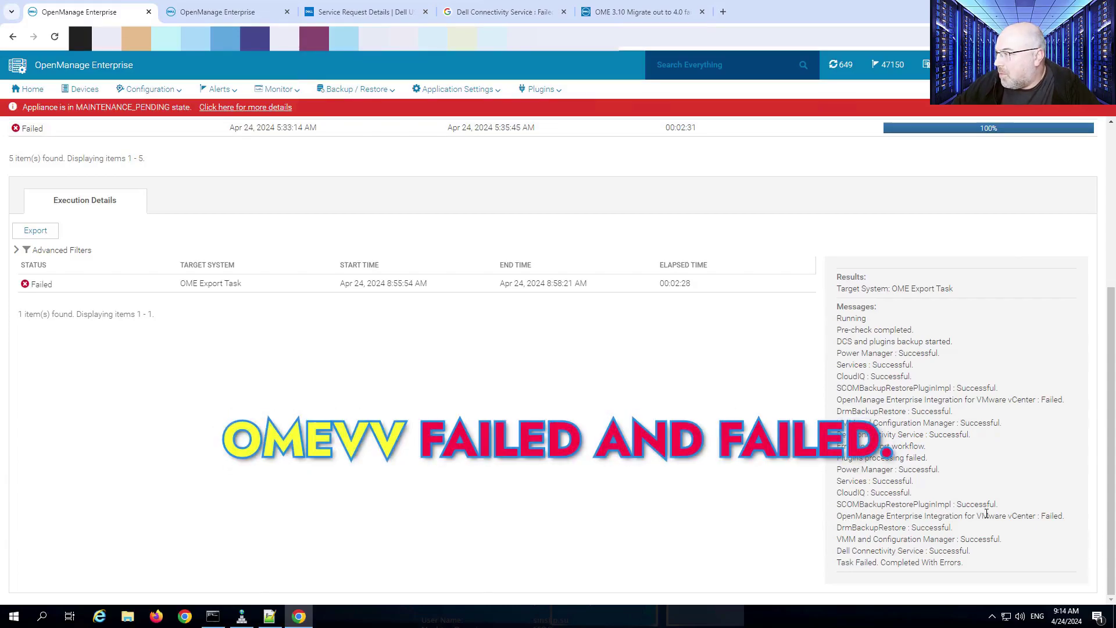
pyautogui.moveTo(1049, 515); pyautogui.dragTo(1041, 516)
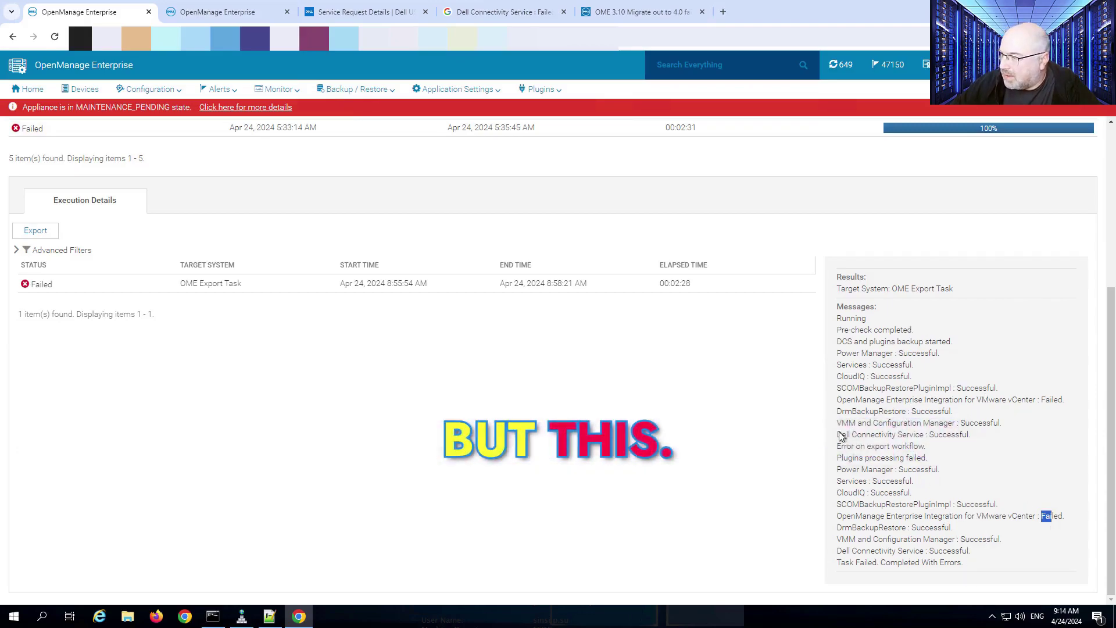
pyautogui.scroll(3, 701, 513)
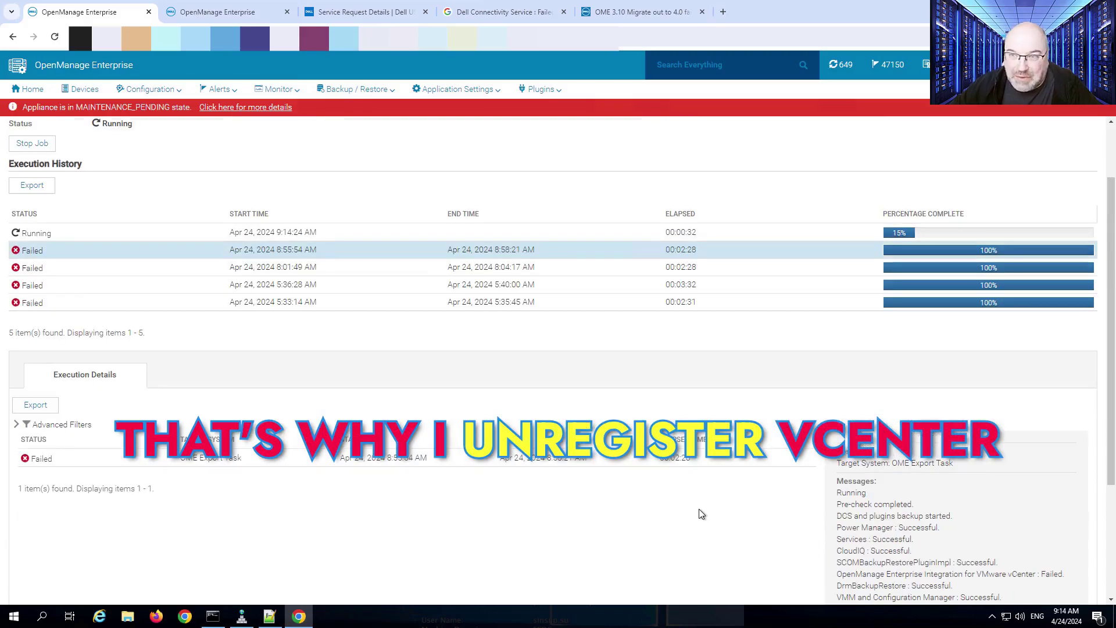
pyautogui.click(570, 232)
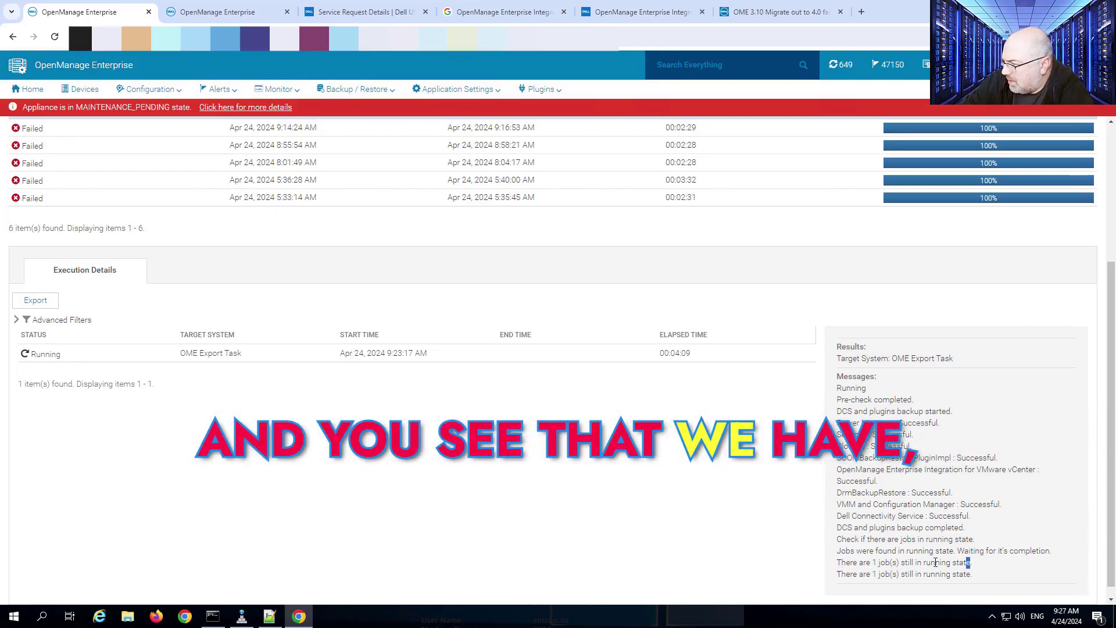
# Track the running export's messages, including vCenter integration and OME core backup, until Completed
pyautogui.moveTo(968, 563); pyautogui.dragTo(857, 566)
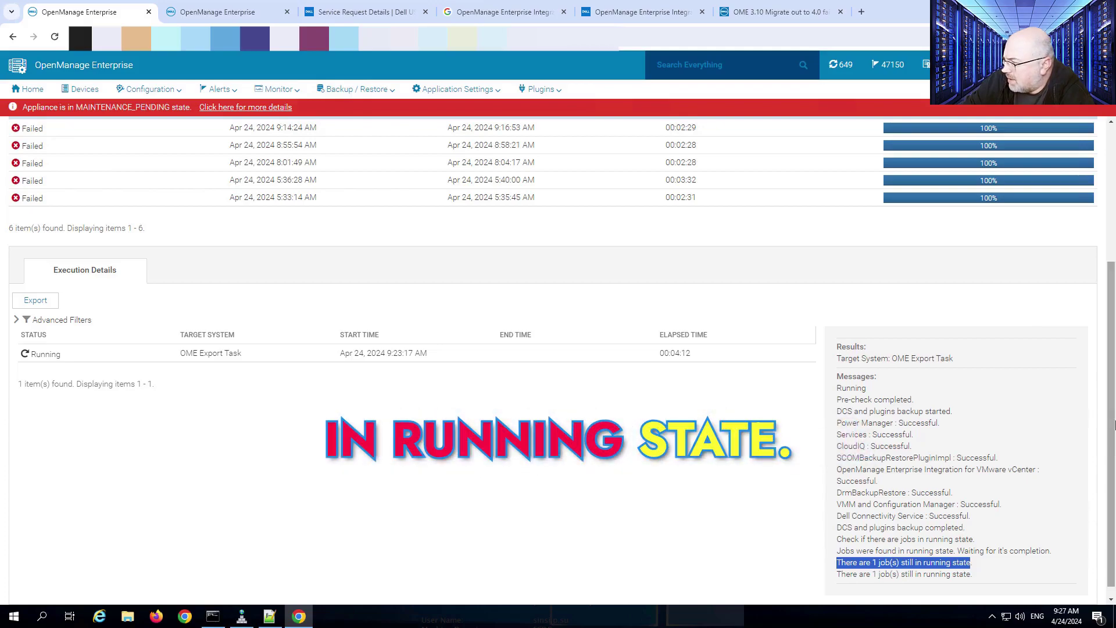
pyautogui.scroll(3, 1110, 433)
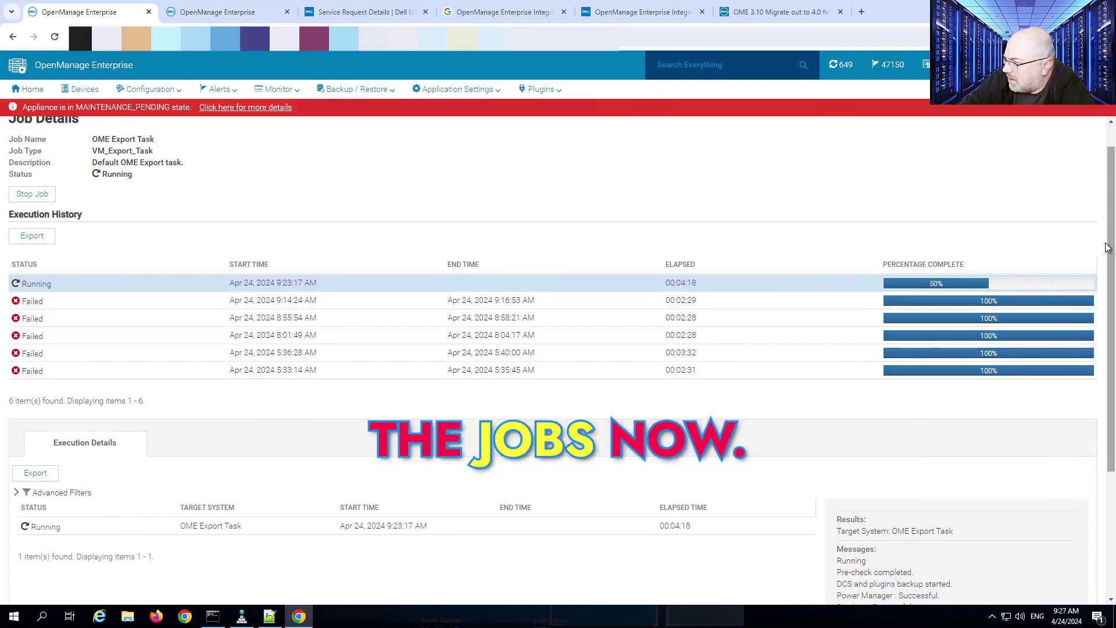
pyautogui.moveTo(1113, 253); pyautogui.dragTo(1113, 471)
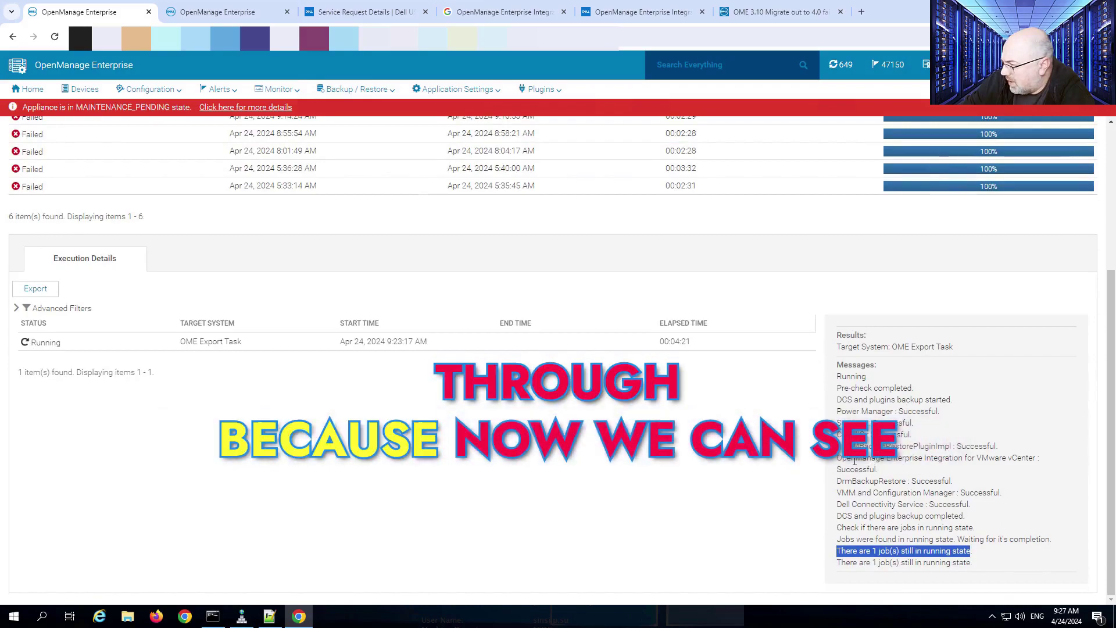
pyautogui.moveTo(838, 458); pyautogui.dragTo(820, 478)
pyautogui.click(975, 514)
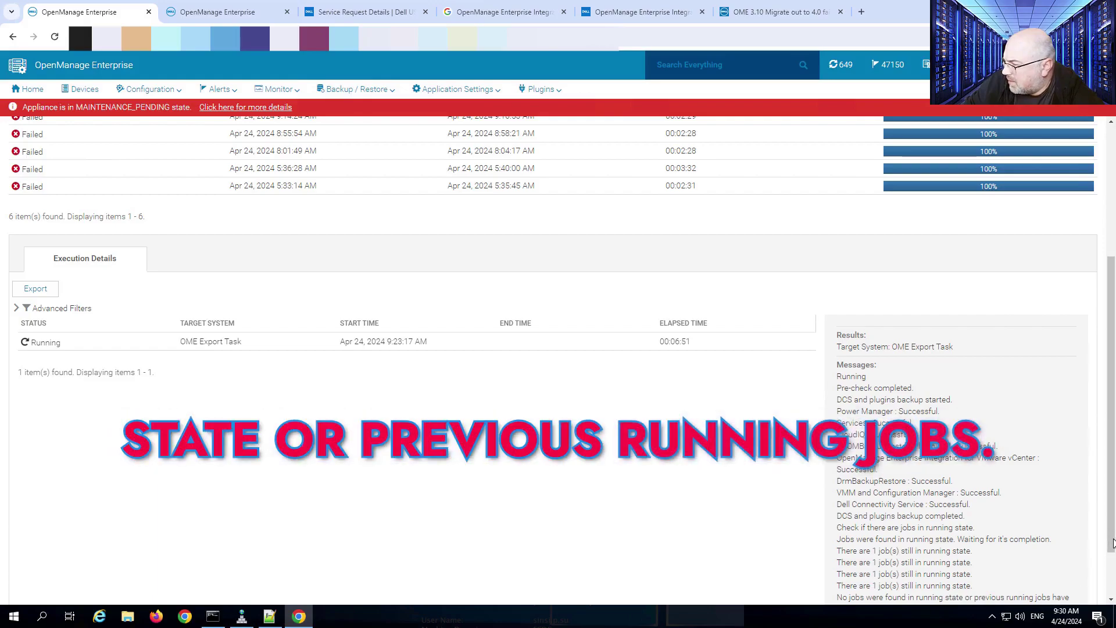
pyautogui.click(1112, 575)
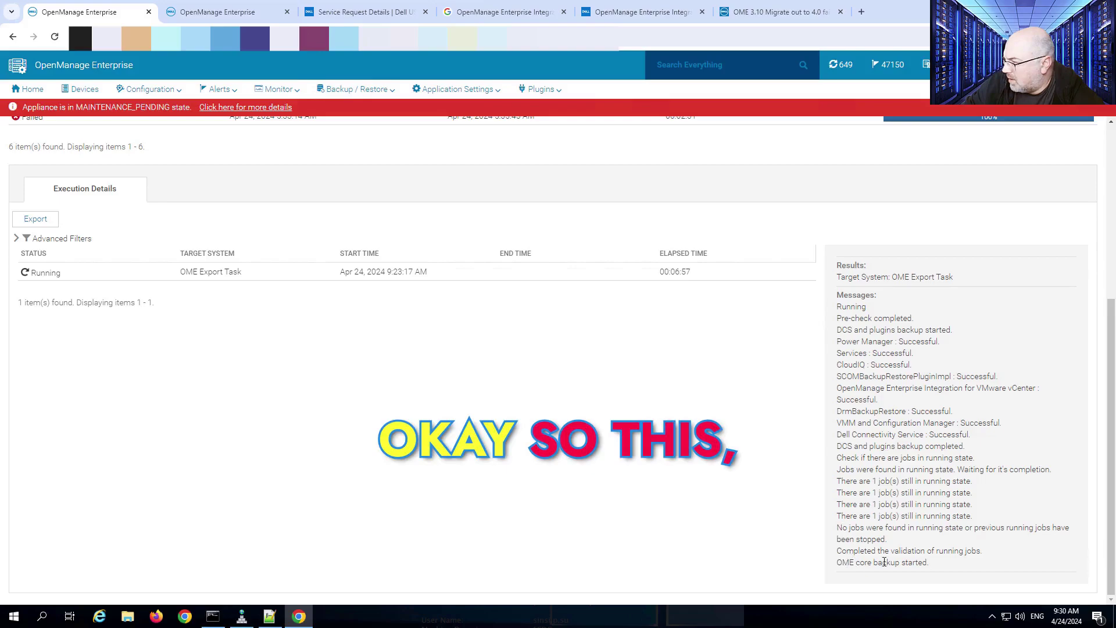
pyautogui.moveTo(968, 562); pyautogui.dragTo(970, 562)
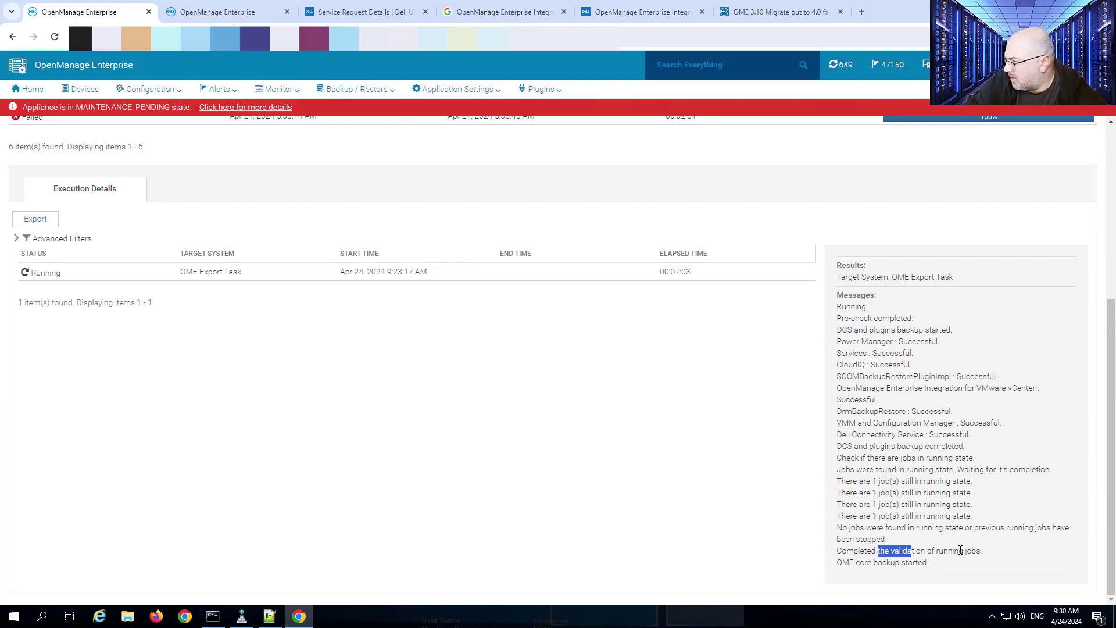
pyautogui.scroll(1, 399, 449)
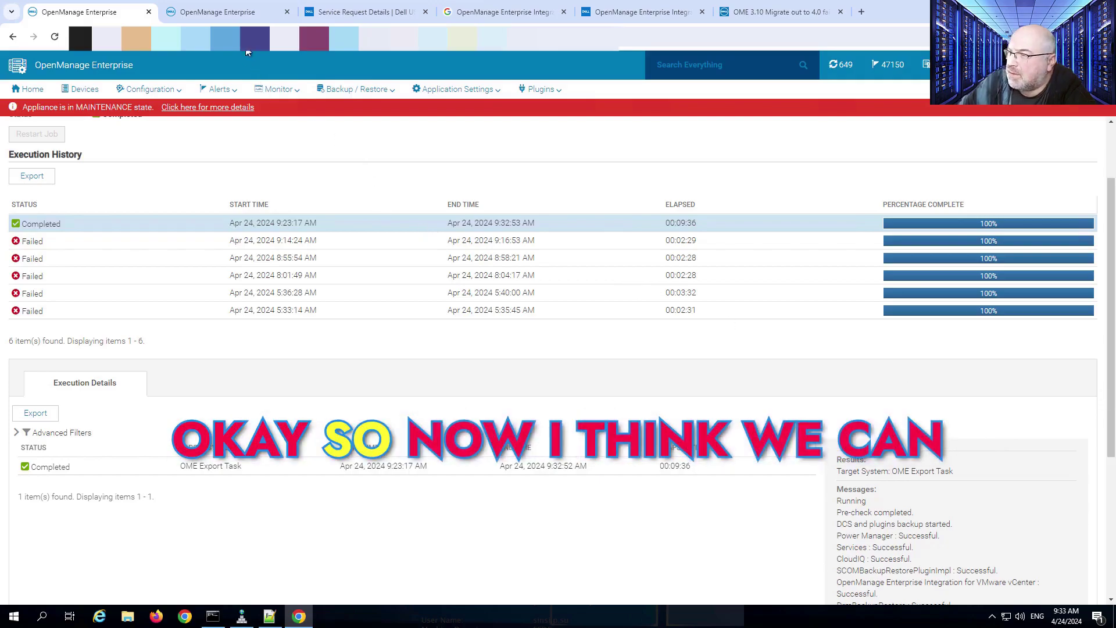
# Sign in to the new appliance's console as admin
pyautogui.click(246, 17)
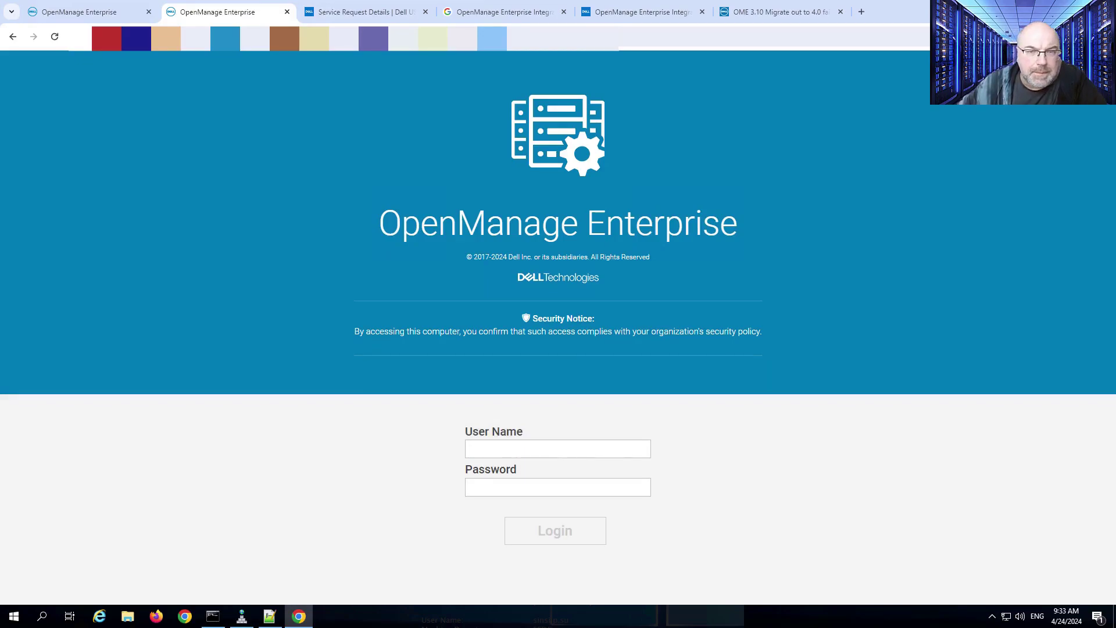
pyautogui.click(497, 453)
pyautogui.write('ad')
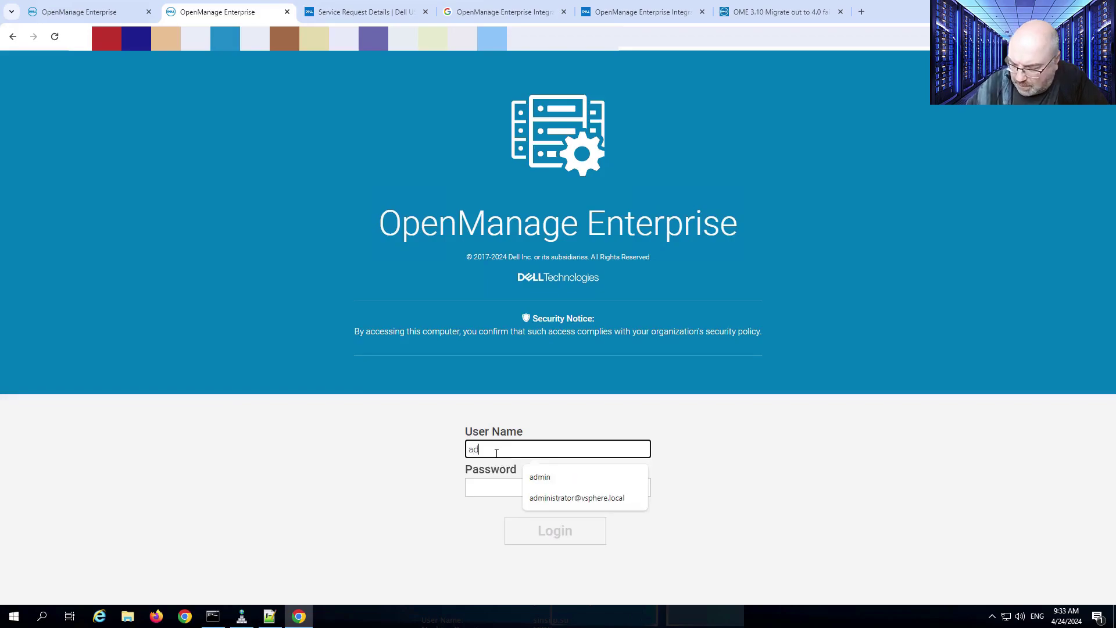
pyautogui.write('min')
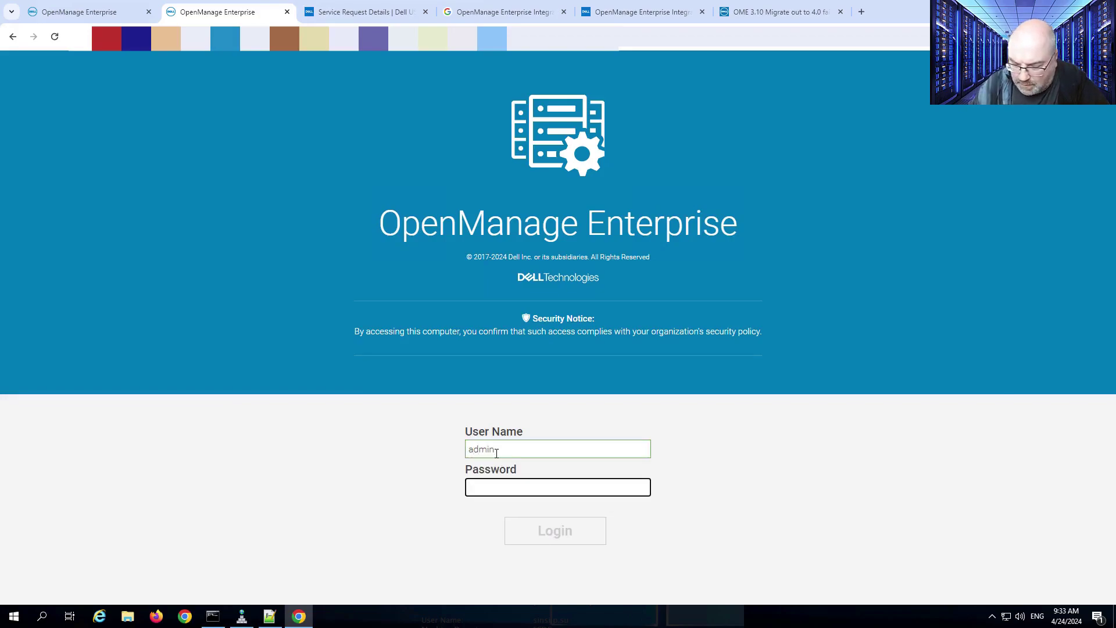
pyautogui.hotkey('ctrl', 'v')
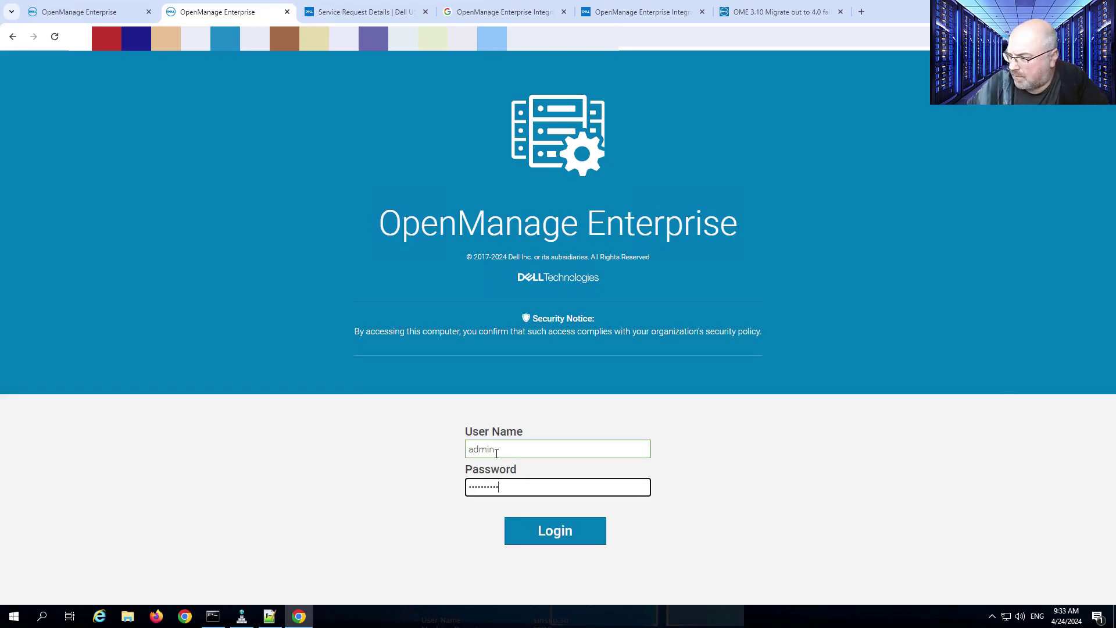
pyautogui.click(548, 534)
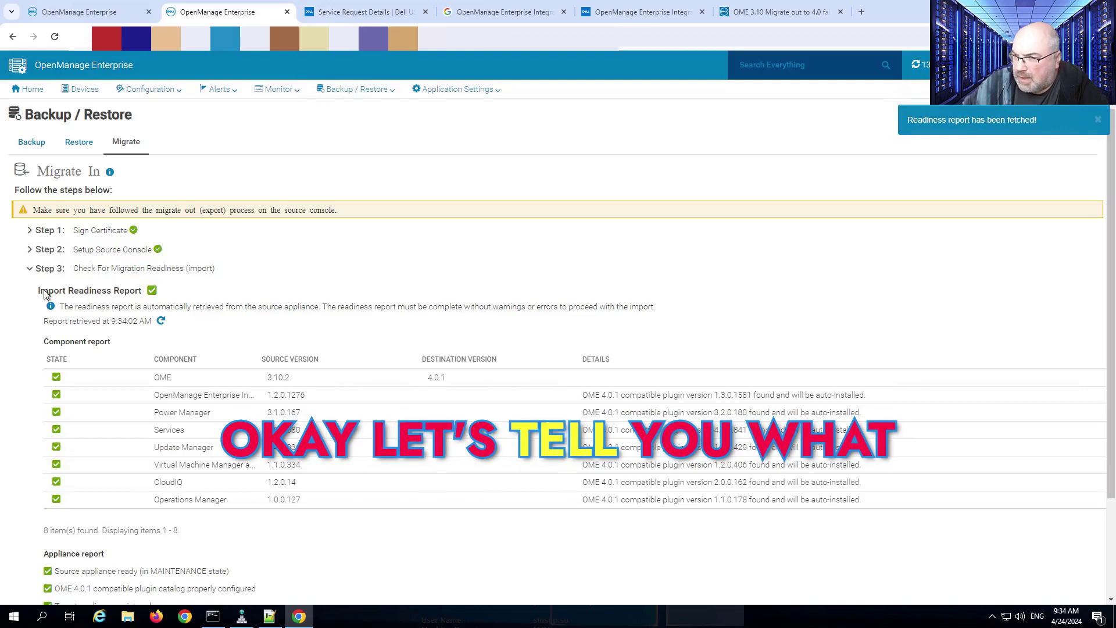
# Confirm the Import Readiness Report passes and fill in the encryption passphrase
pyautogui.moveTo(40, 290); pyautogui.dragTo(177, 300)
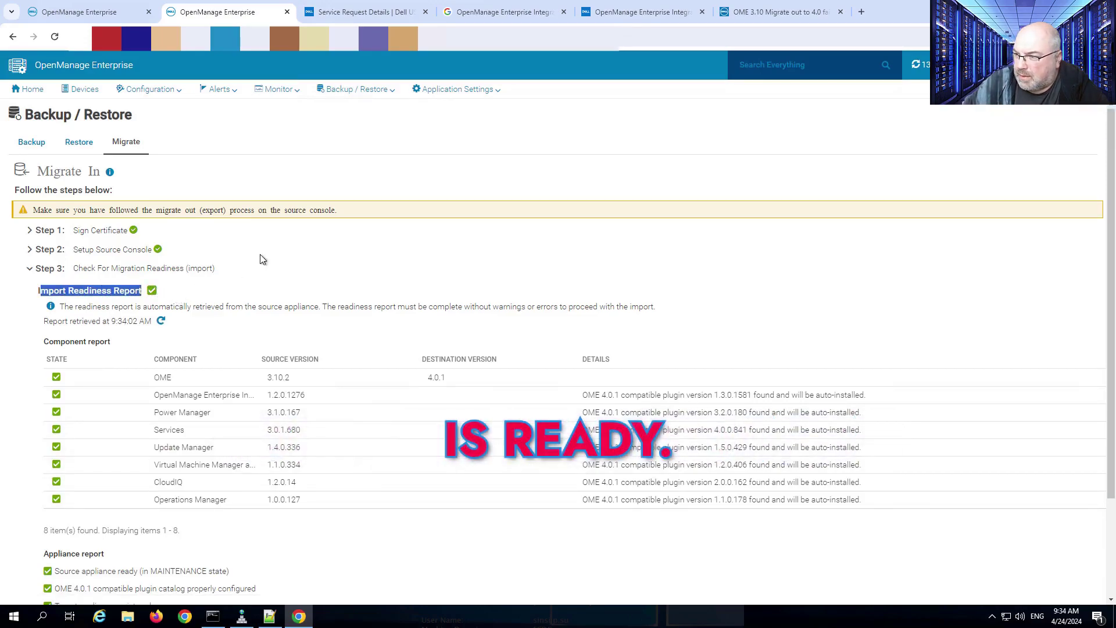
pyautogui.scroll(-3, 267, 326)
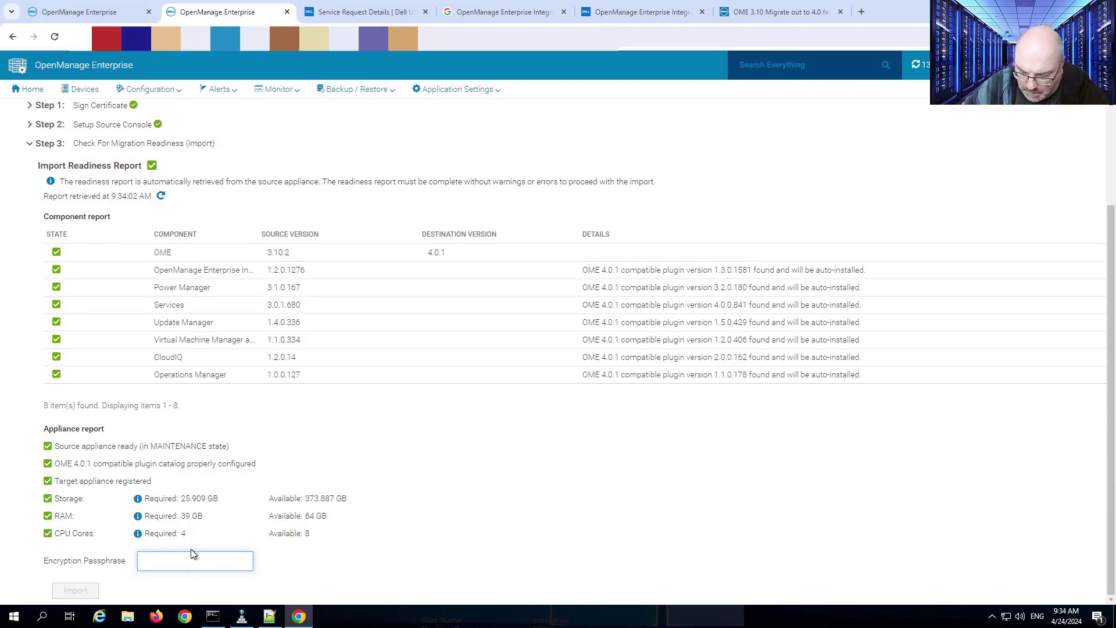
pyautogui.hotkey('ctrl', 'v')
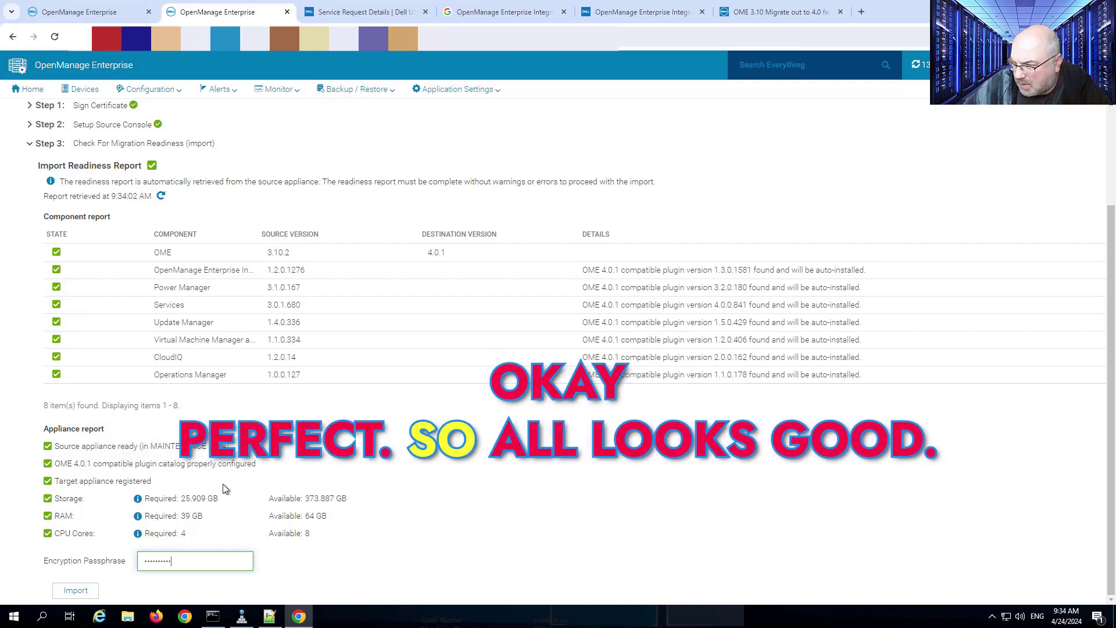
# Accept the End User License Agreement and Infrastructure Telemetry Notice, and confirm the import
pyautogui.click(76, 590)
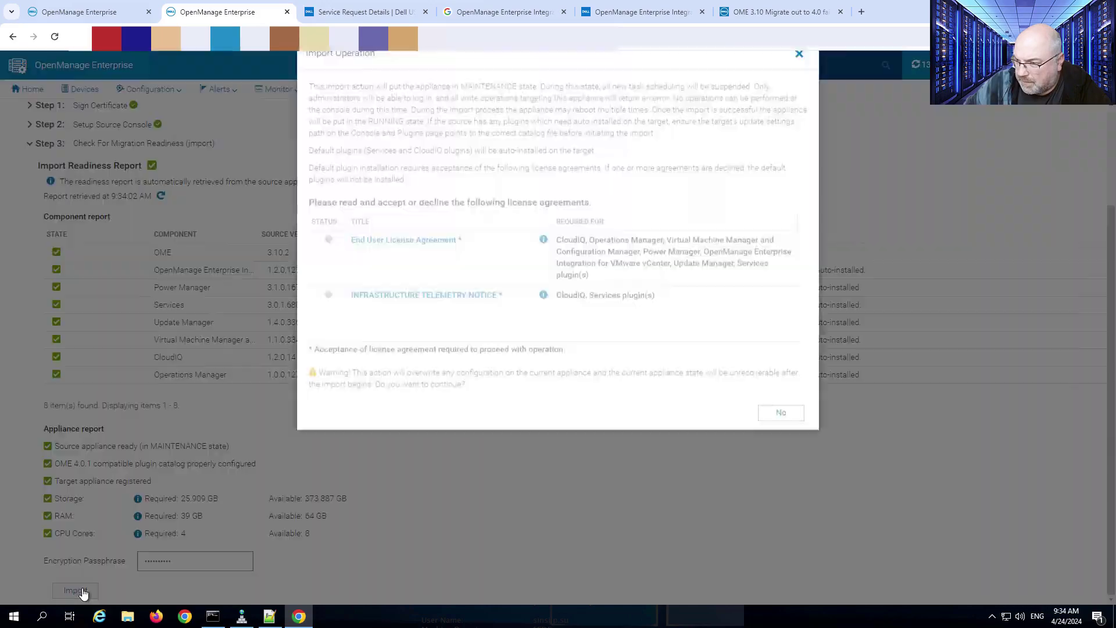
pyautogui.click(409, 270)
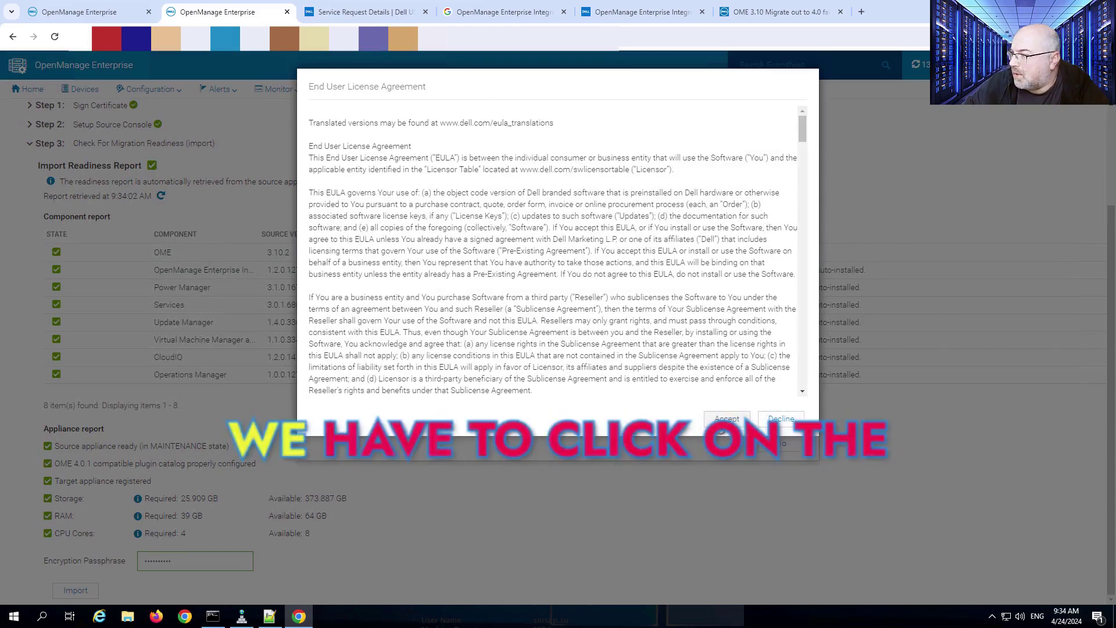
pyautogui.click(722, 420)
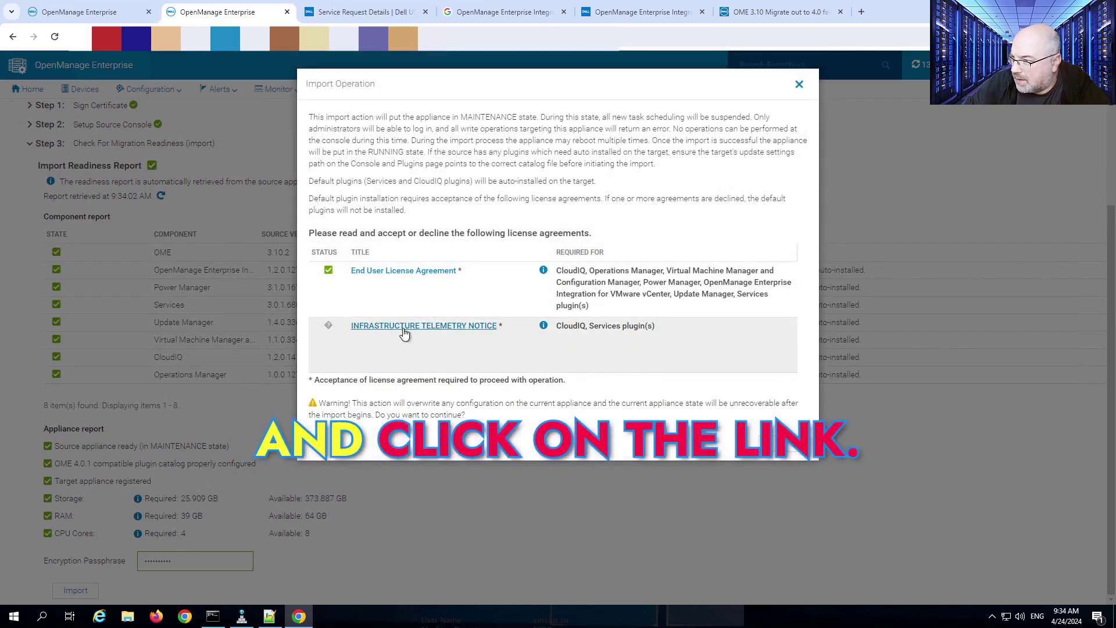
pyautogui.click(408, 327)
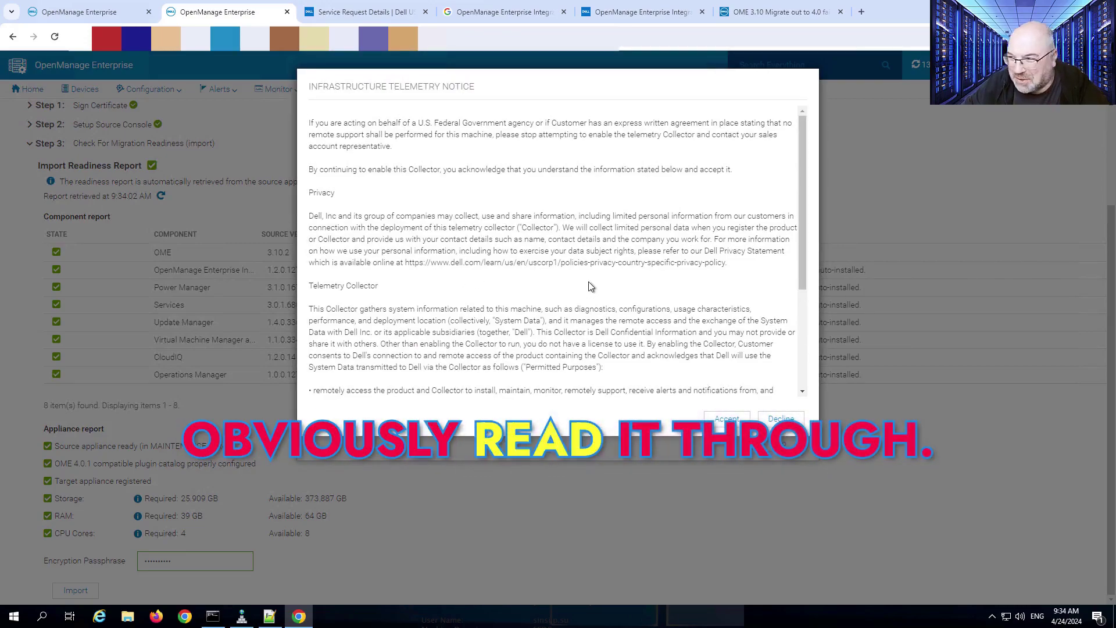
pyautogui.scroll(-3, 590, 286)
pyautogui.click(726, 424)
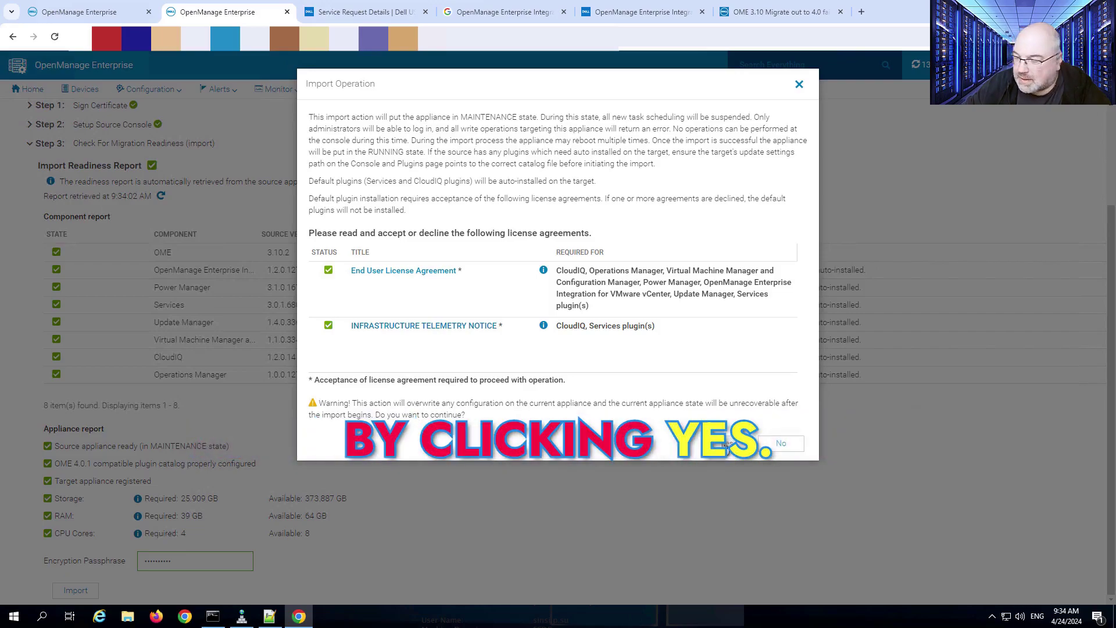
pyautogui.click(724, 444)
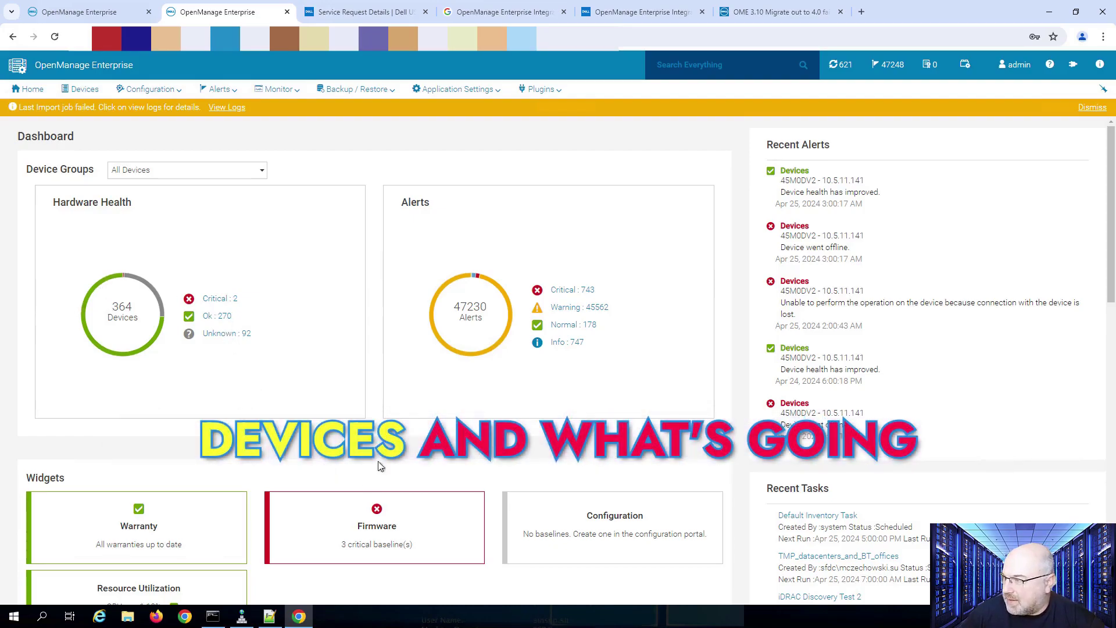
# Sign back in to the old appliance as admin
pyautogui.click(108, 15)
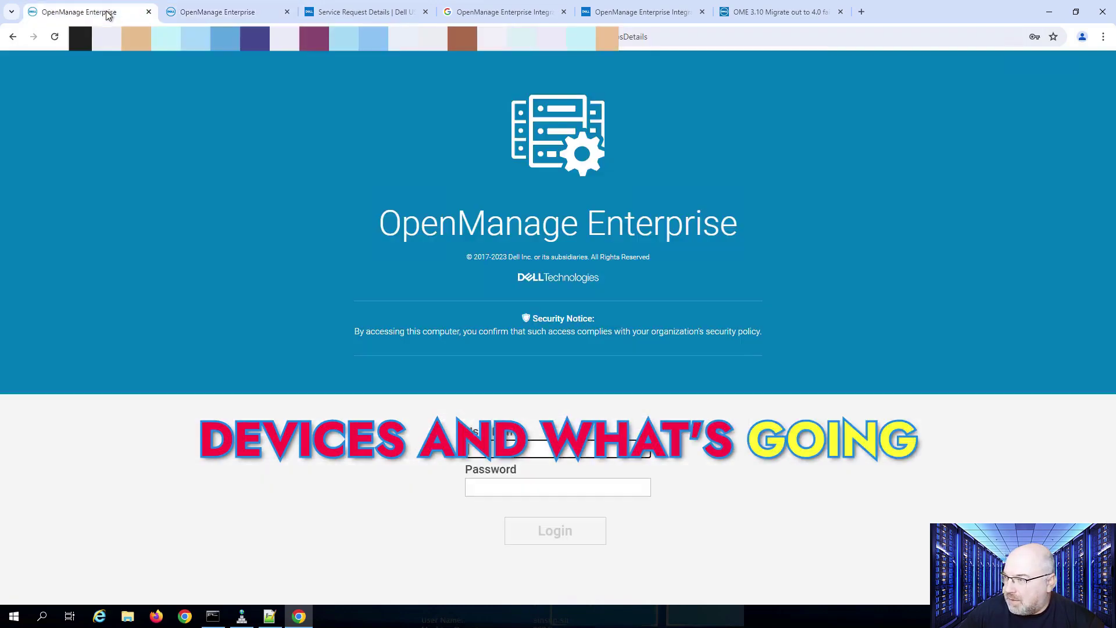
pyautogui.click(500, 437)
pyautogui.press('Tab')
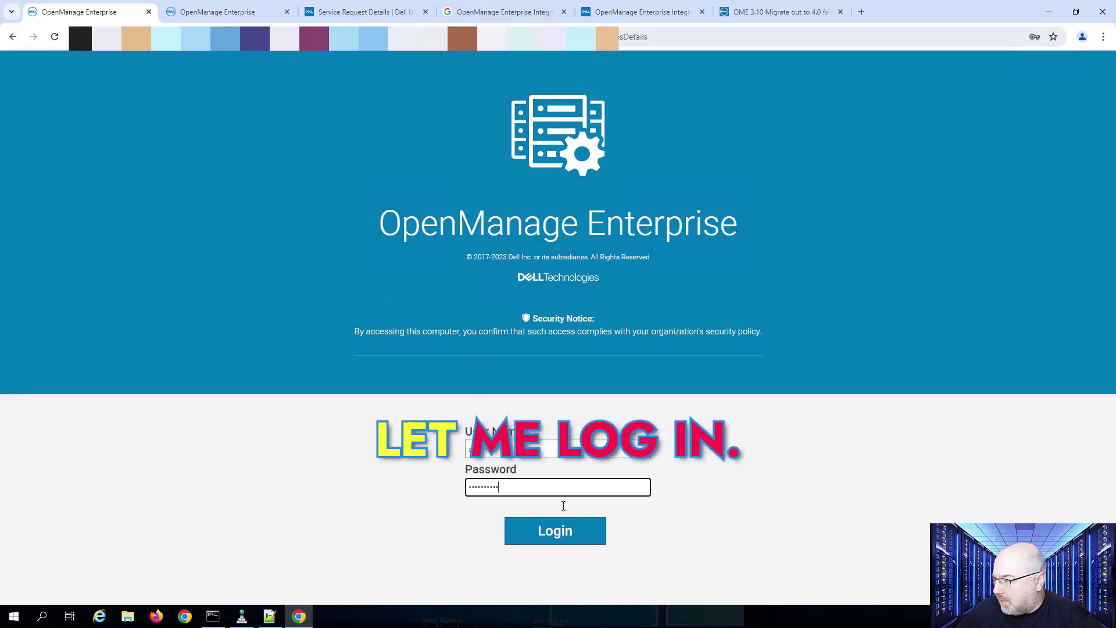
pyautogui.click(596, 532)
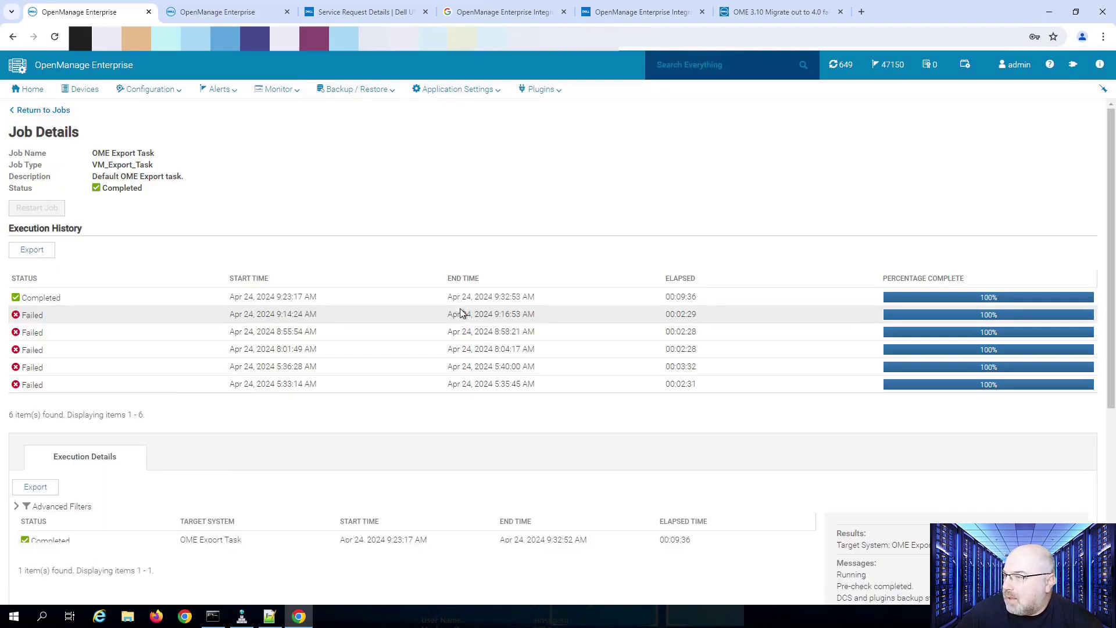
# Review the result messages of the completed OME Export Task run
pyautogui.click(51, 308)
pyautogui.scroll(-2, 291, 486)
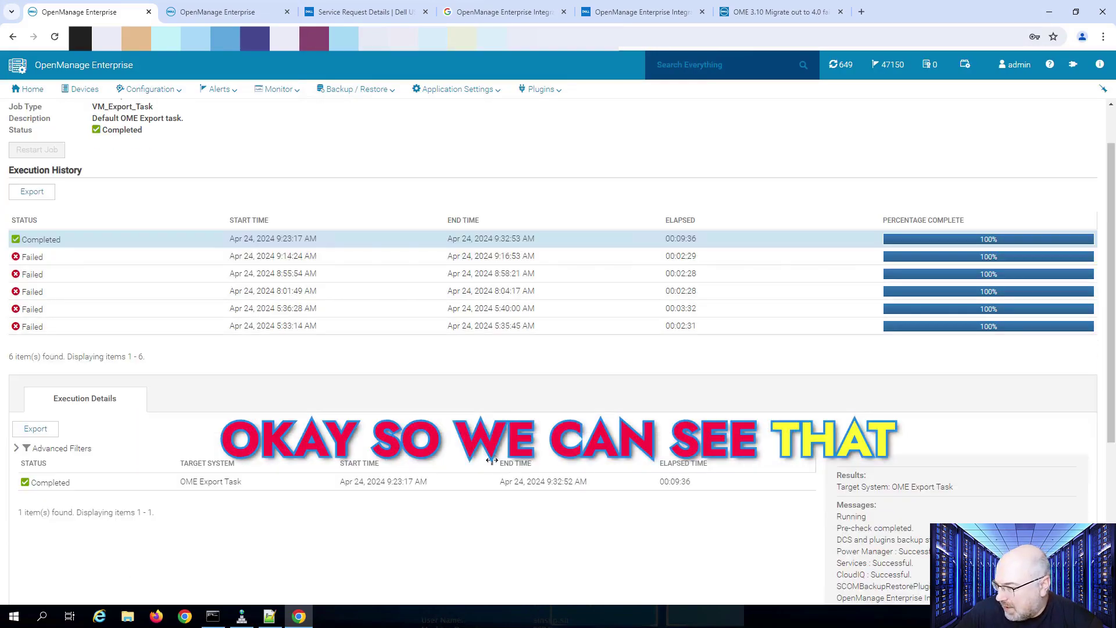
pyautogui.scroll(-2, 1027, 459)
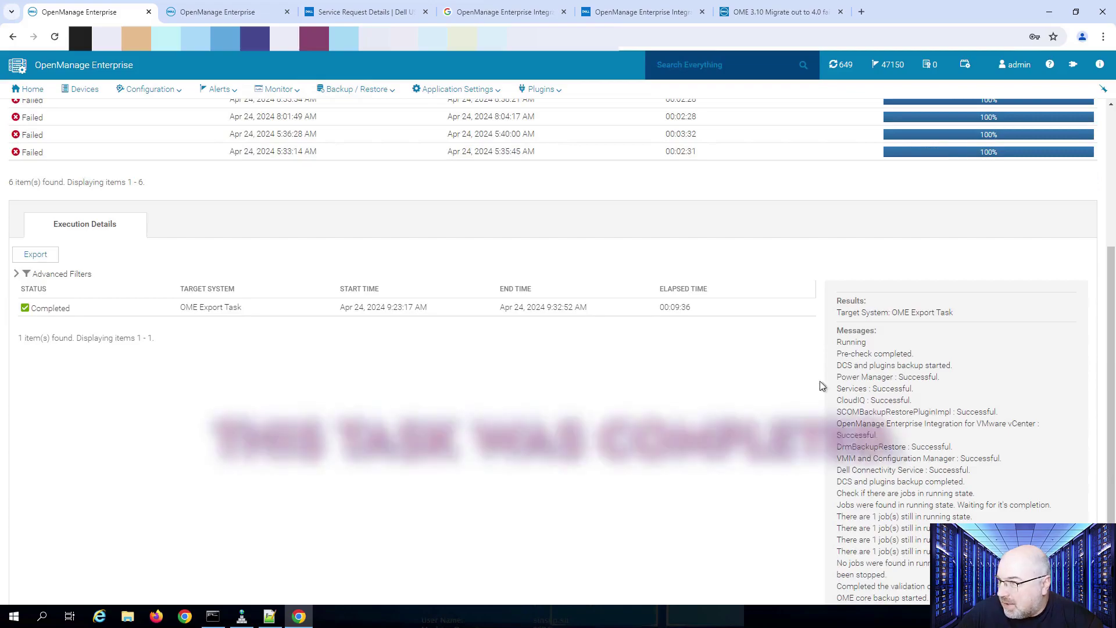
pyautogui.scroll(3, 631, 326)
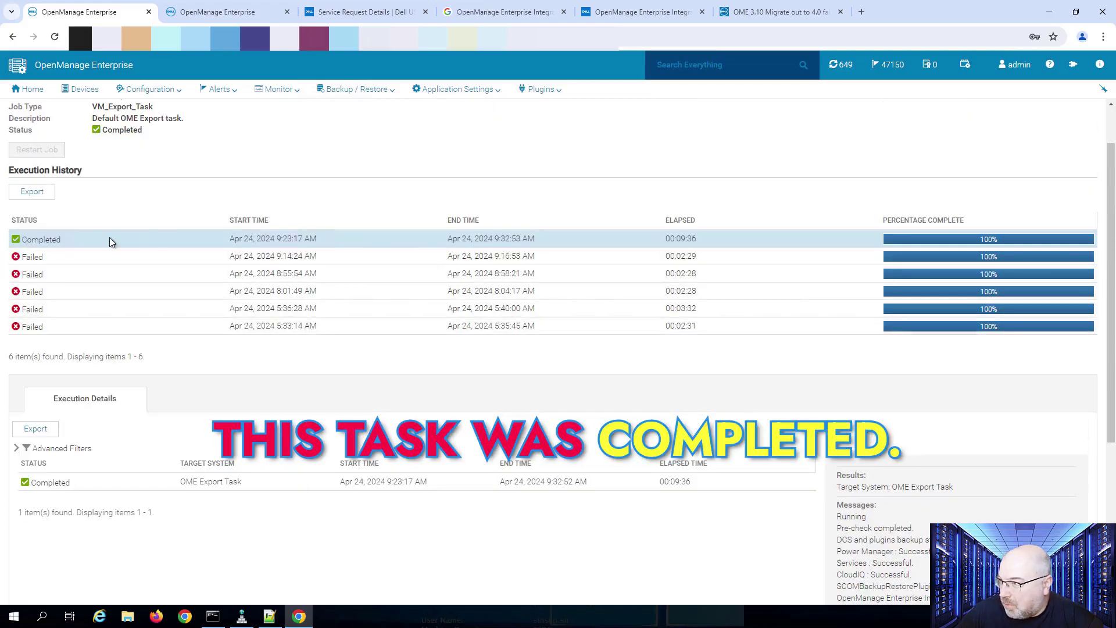
pyautogui.scroll(-2, 907, 448)
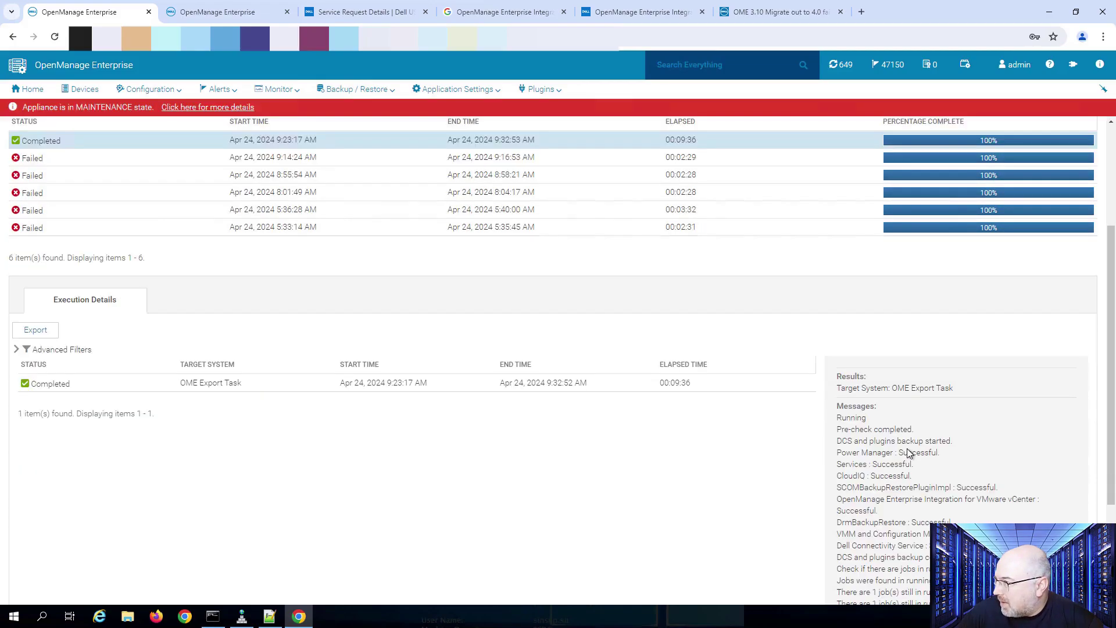
pyautogui.scroll(-3, 908, 449)
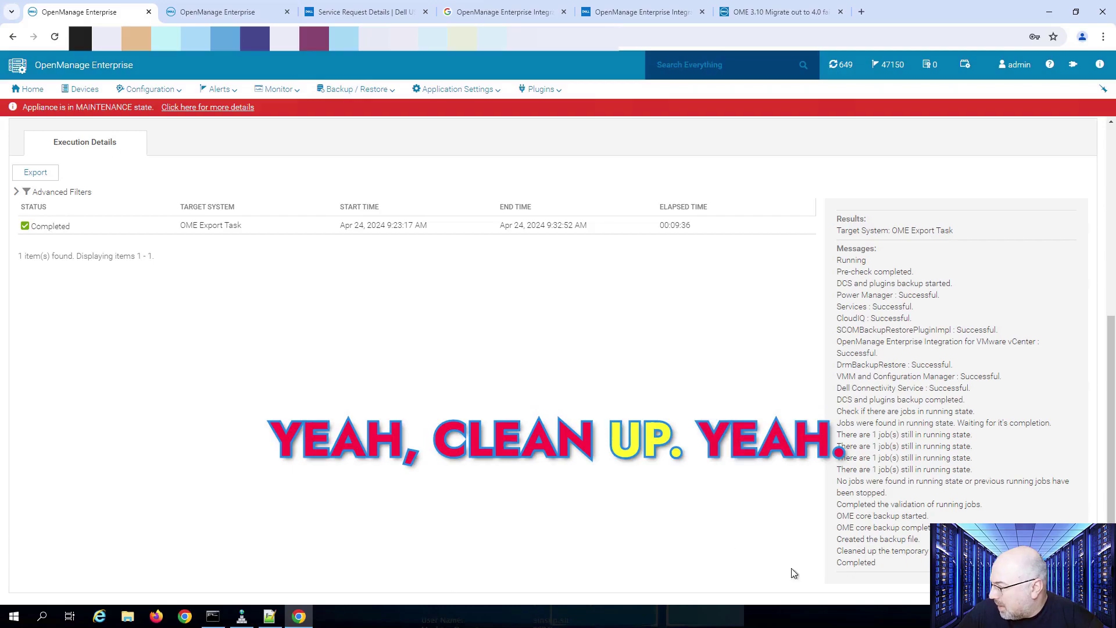
pyautogui.scroll(6, 522, 480)
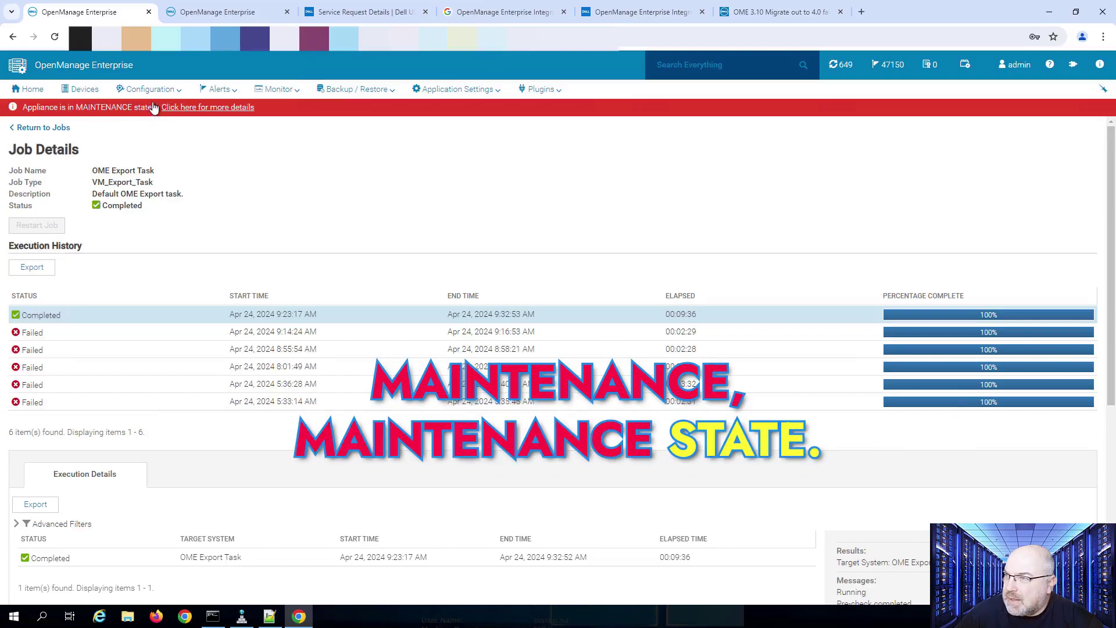
# Check the new appliance's OMEVV Plugin About page, showing version 1.3.0.1581
pyautogui.click(33, 89)
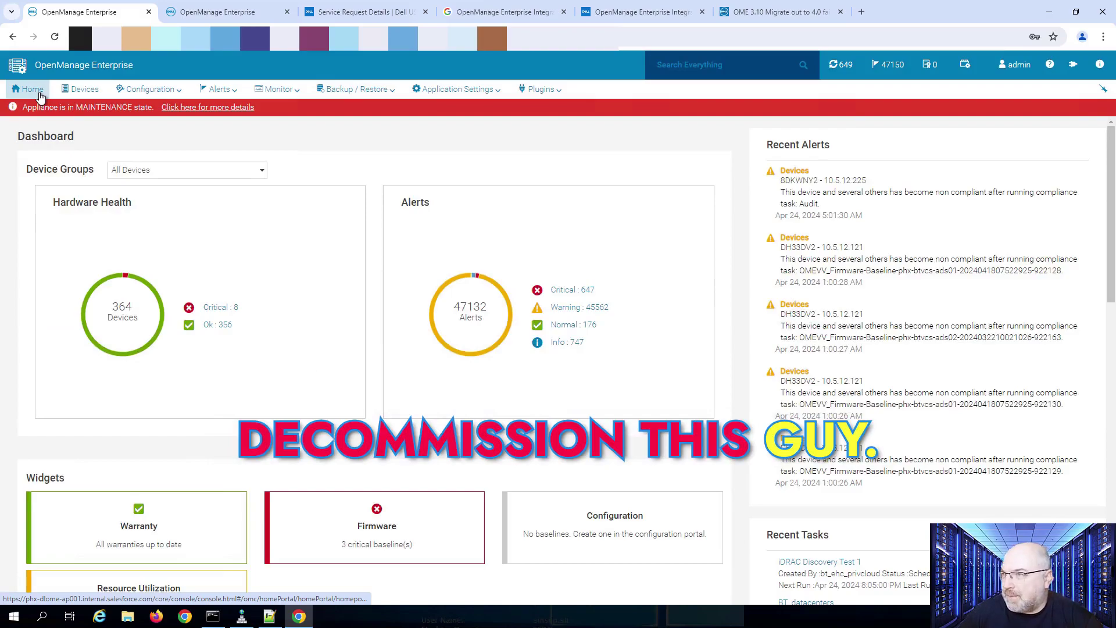
pyautogui.click(194, 7)
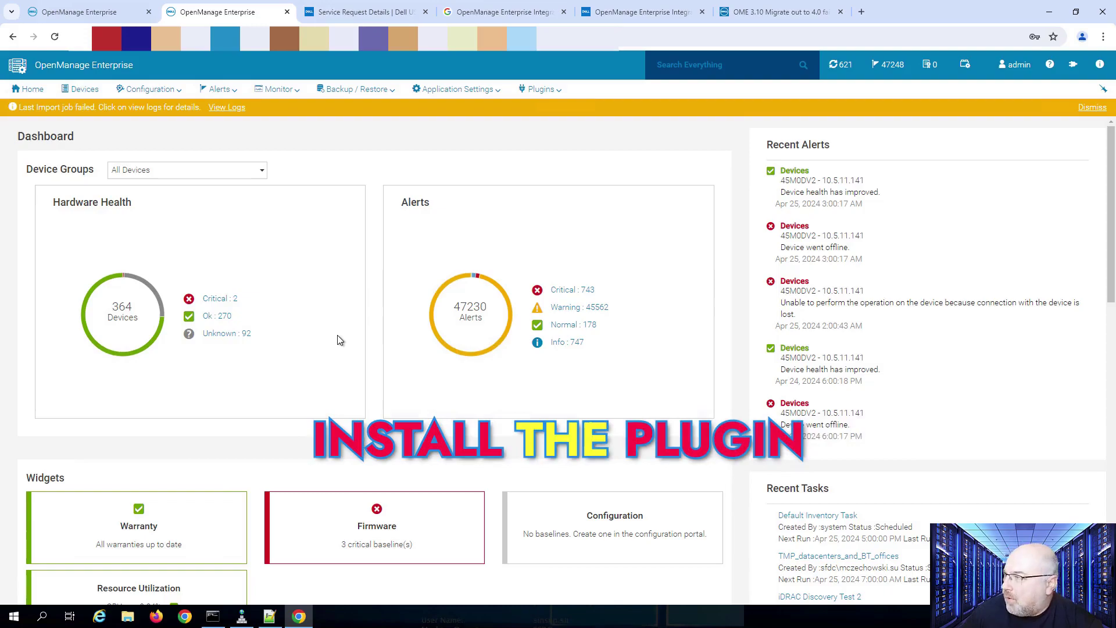
pyautogui.click(543, 89)
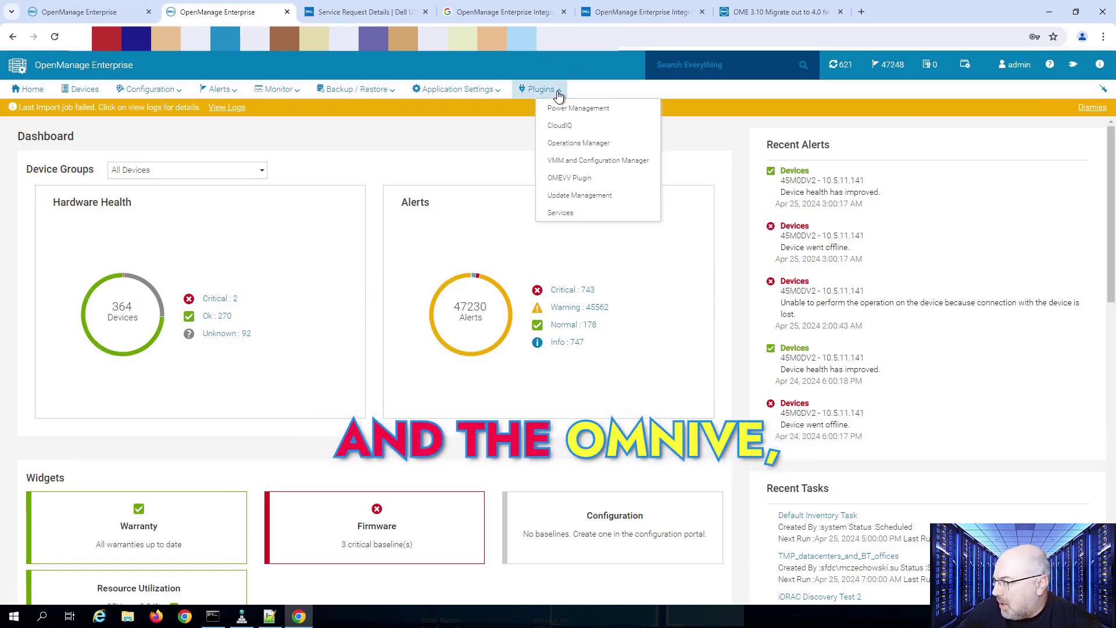
pyautogui.moveTo(552, 181)
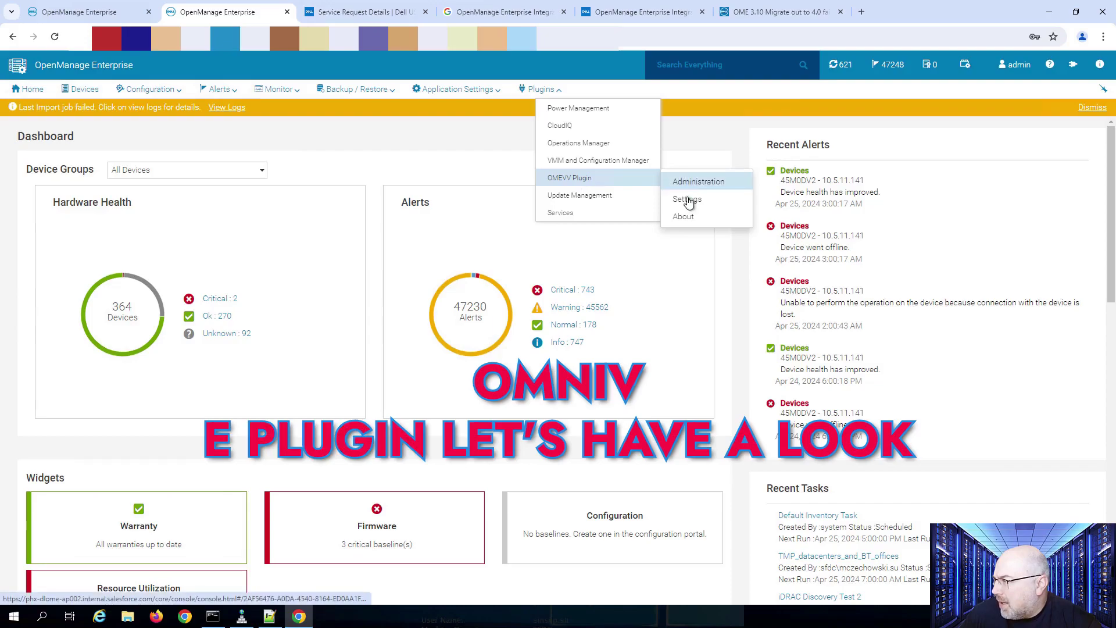
pyautogui.click(681, 217)
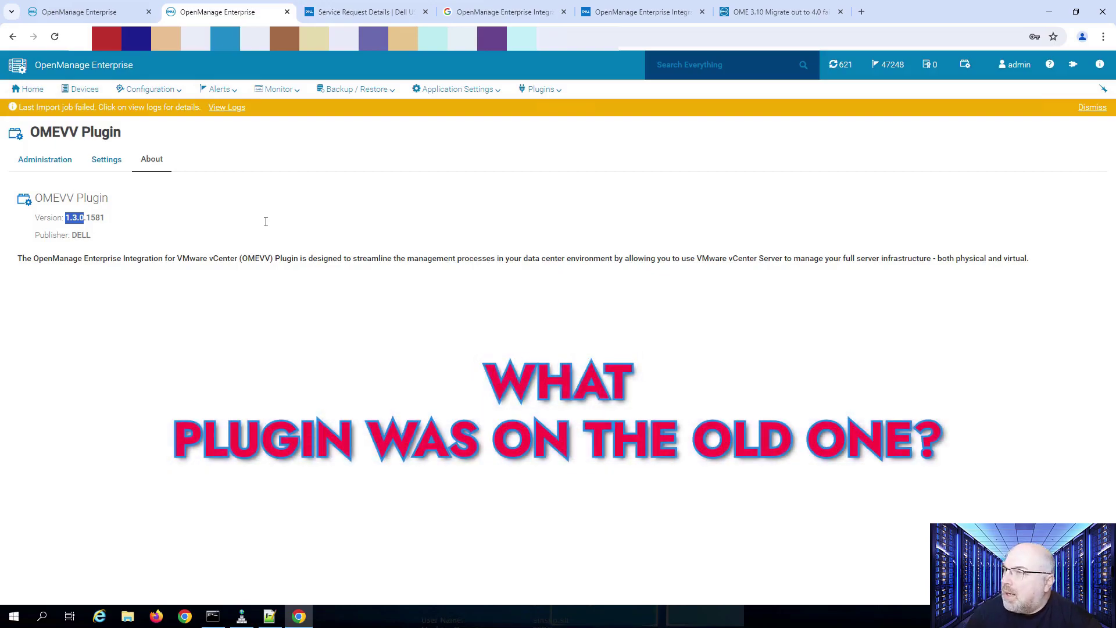
# Check the old appliance's OMEVV Plugin About page, showing version 1.2.0.1276
pyautogui.click(79, 11)
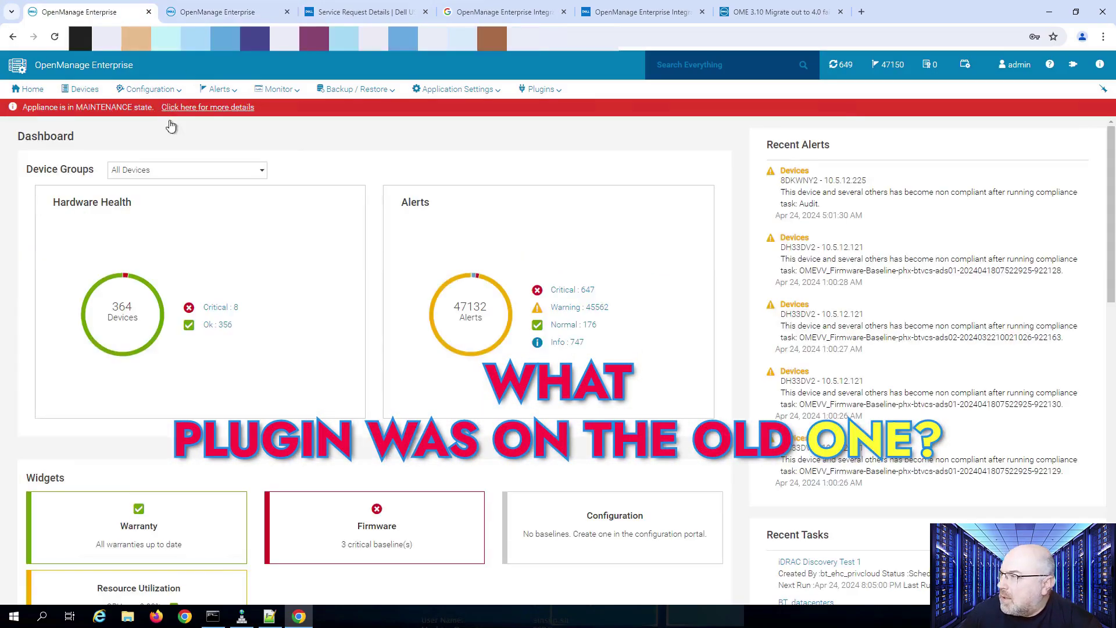
pyautogui.click(557, 94)
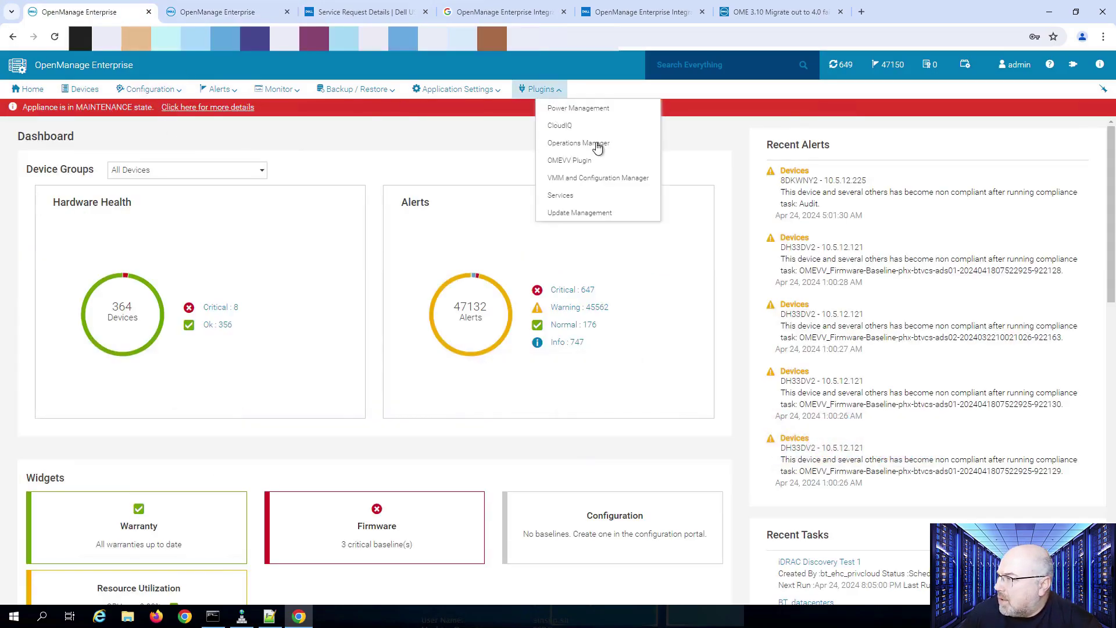
pyautogui.moveTo(595, 167)
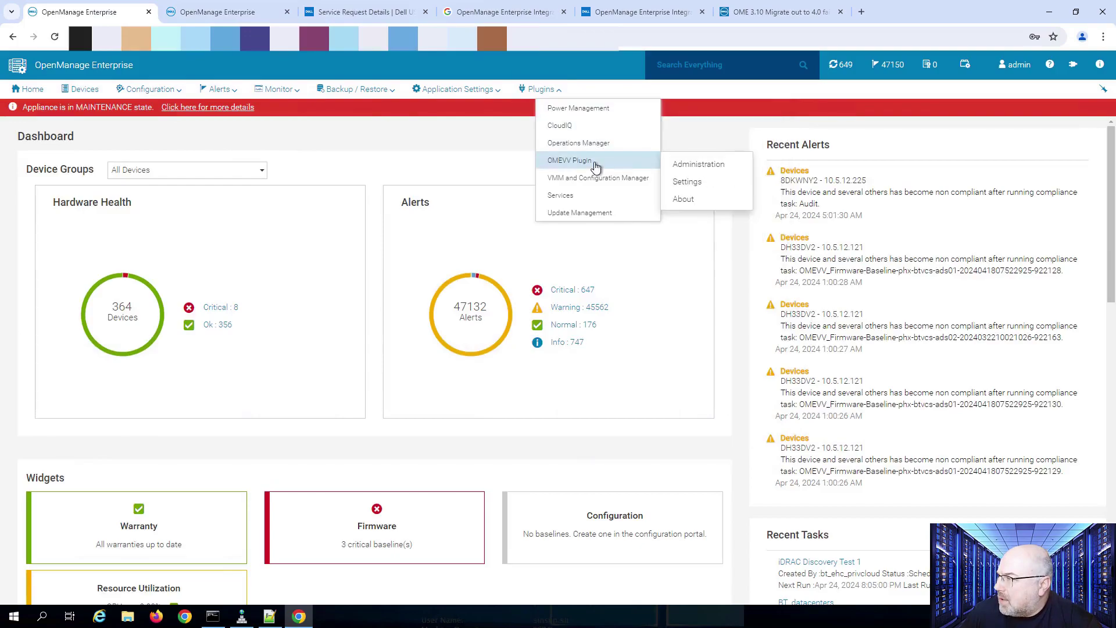
pyautogui.click(685, 199)
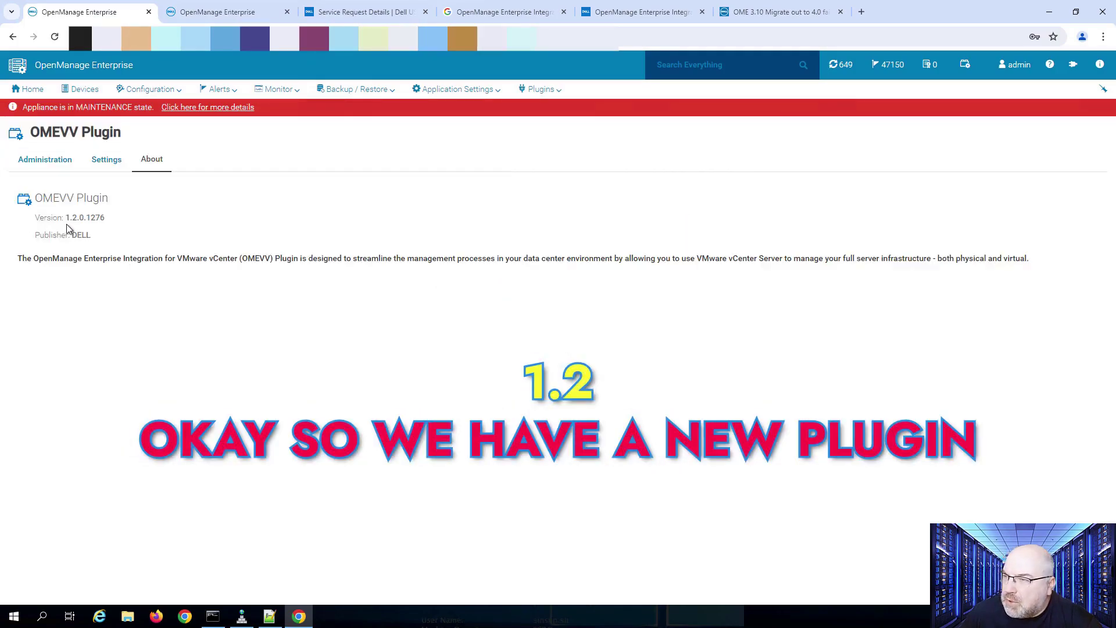
pyautogui.moveTo(65, 217); pyautogui.dragTo(101, 216)
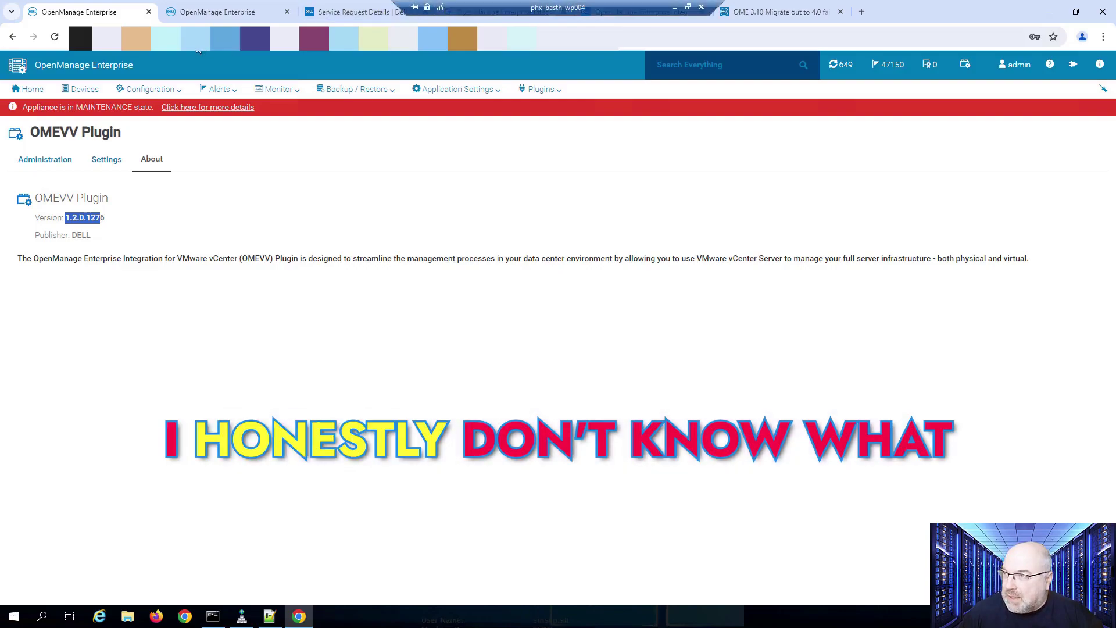
pyautogui.click(217, 12)
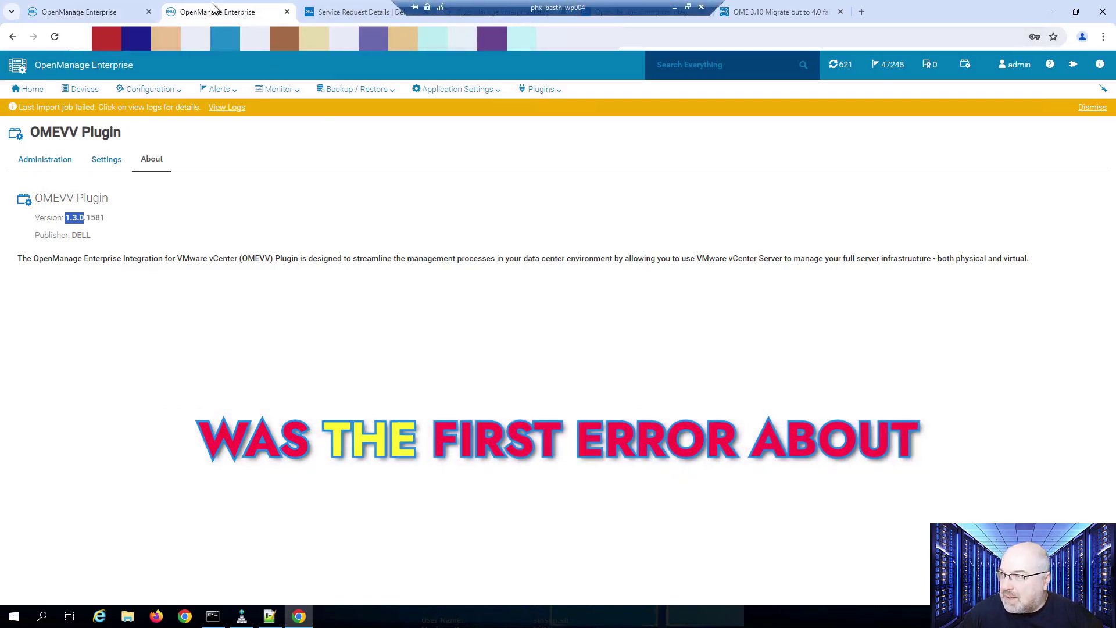
pyautogui.click(81, 12)
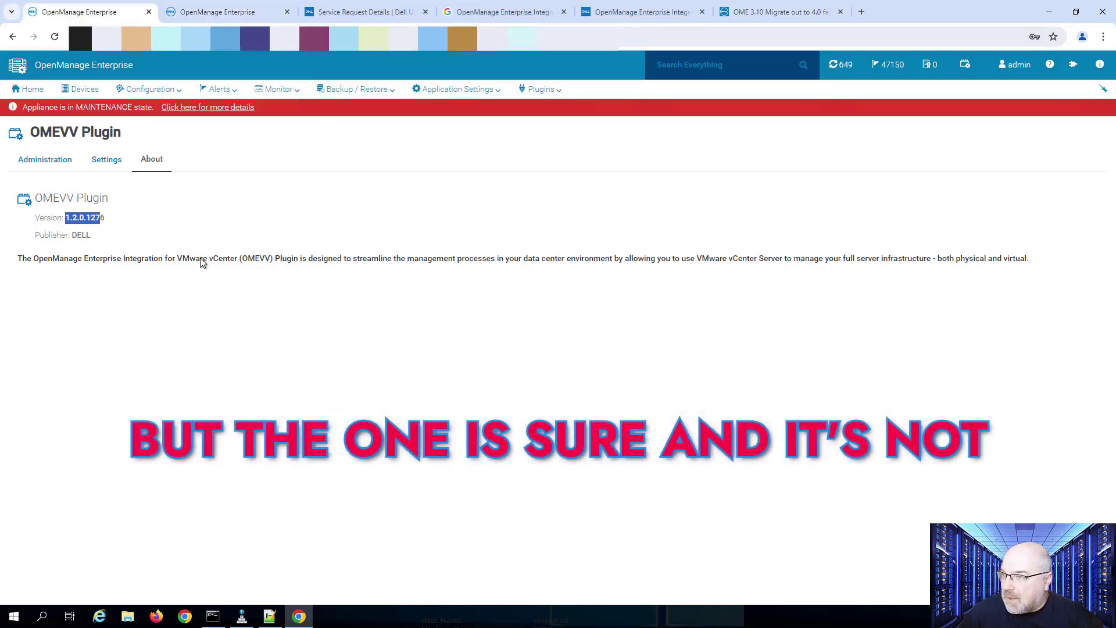
pyautogui.moveTo(198, 257); pyautogui.dragTo(234, 258)
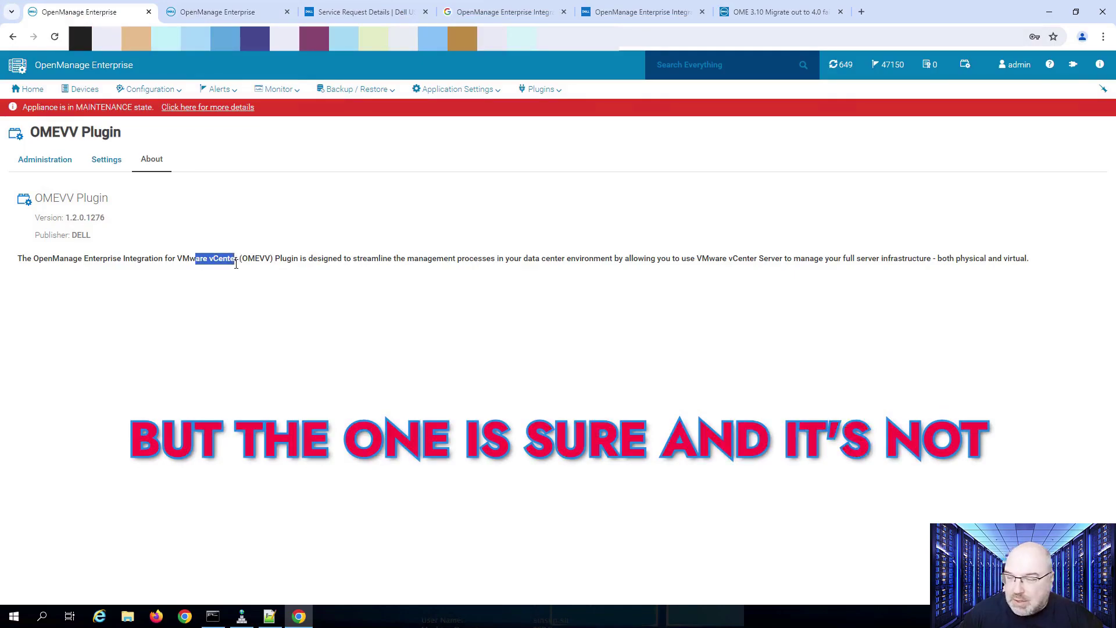